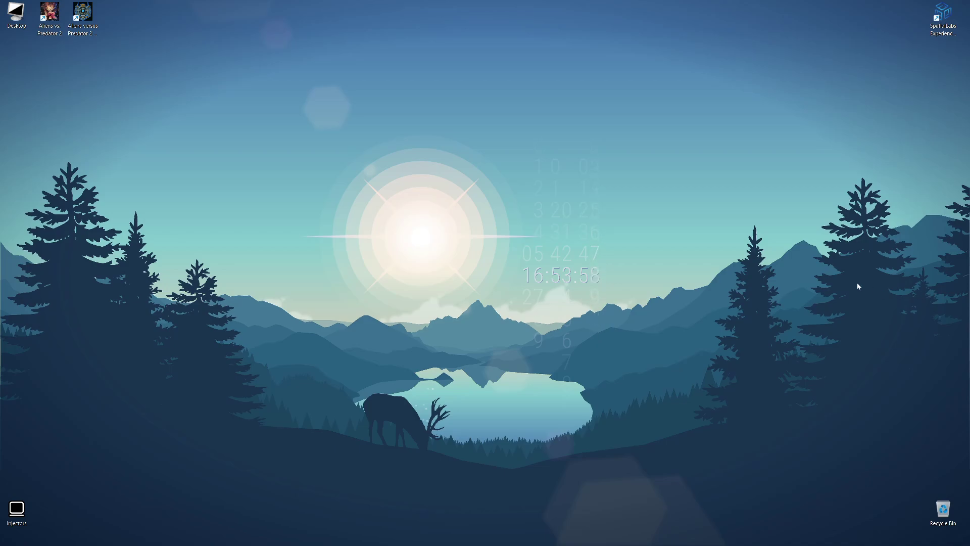
# Search 'steam' from the Start menu and launch Steam to the Wizordum library page
pyautogui.moveTo(205, 4)
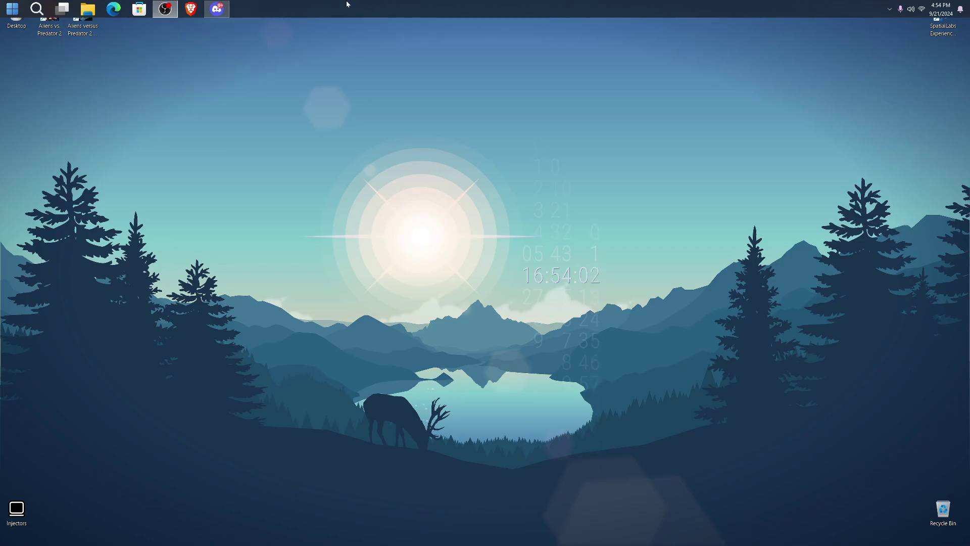
pyautogui.click(6, 6)
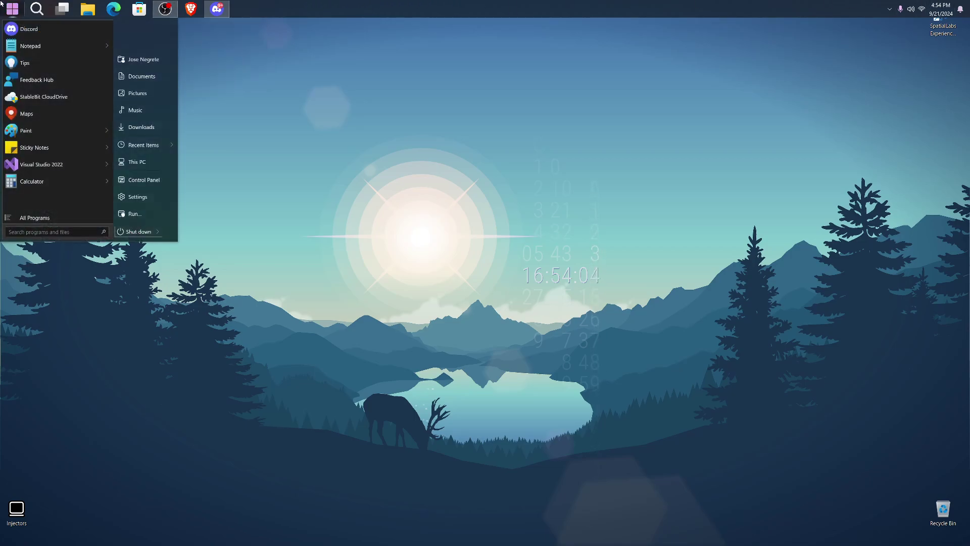
pyautogui.write('steam')
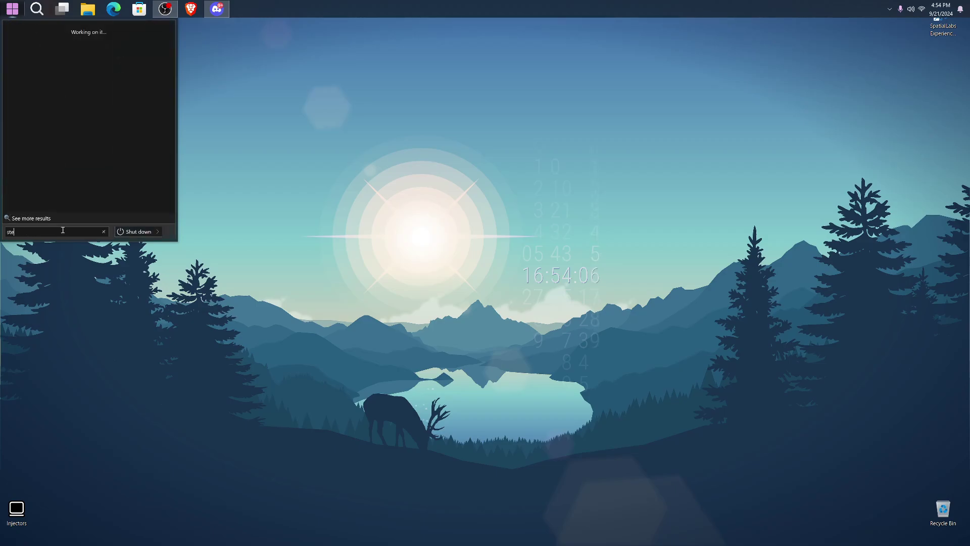
pyautogui.click(63, 56)
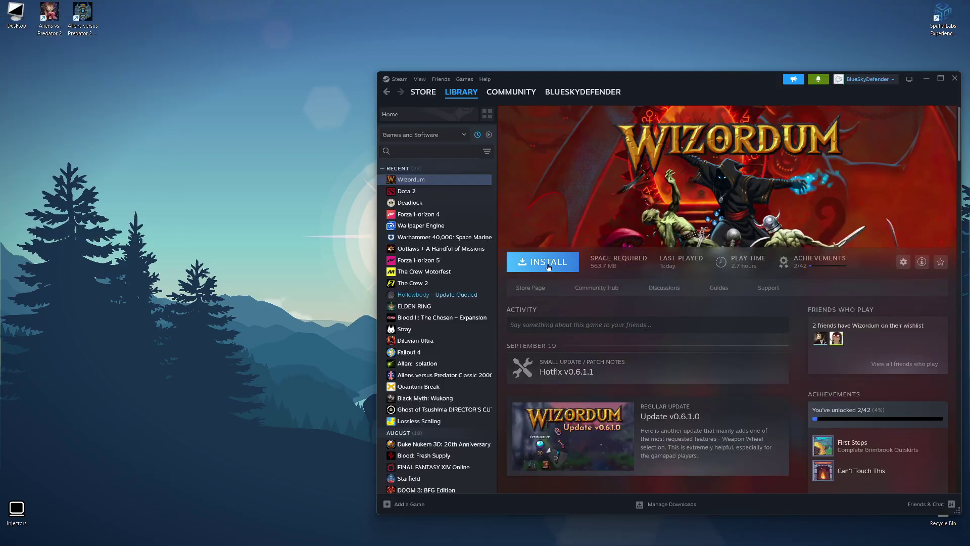
# Install Wizordum onto the File Share (F:) drive, then bring up the Brave browser
pyautogui.click(556, 268)
pyautogui.click(672, 329)
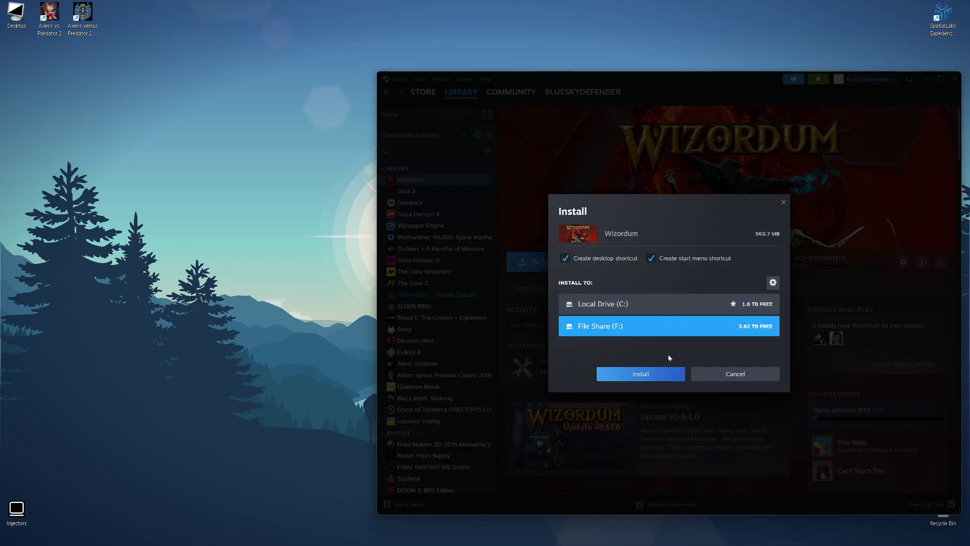
pyautogui.click(658, 374)
pyautogui.moveTo(188, 5)
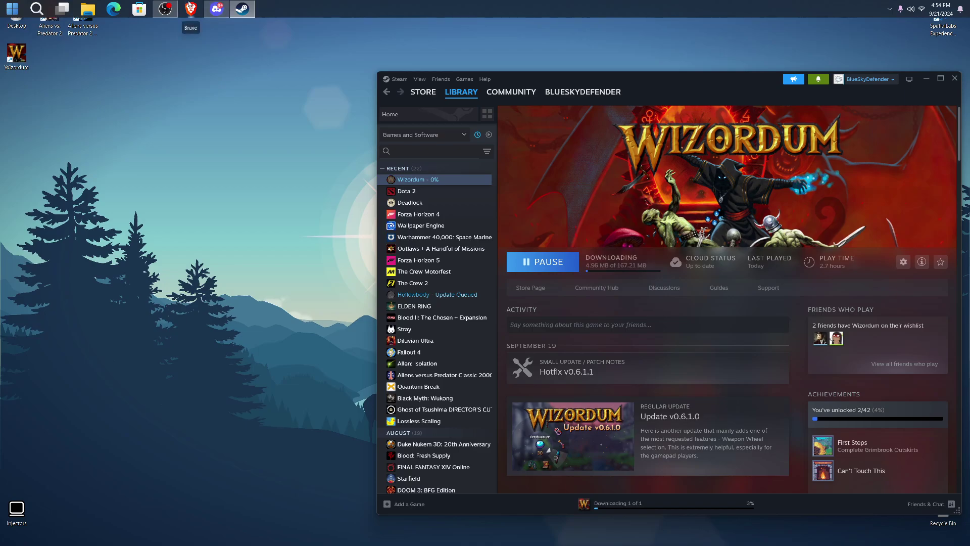
pyautogui.click(189, 7)
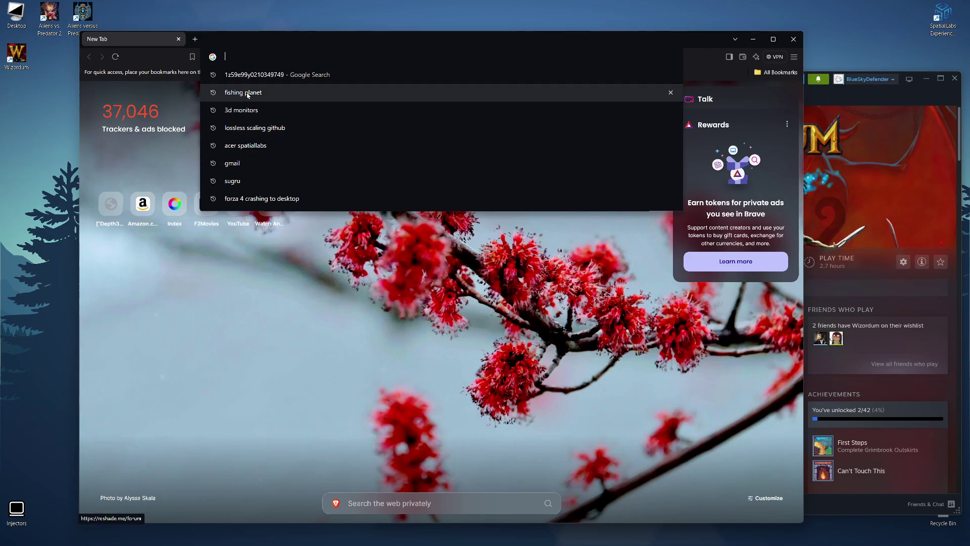
# Go to reshade.me and jump to its Download section offering version 6.3.1
pyautogui.write('res')
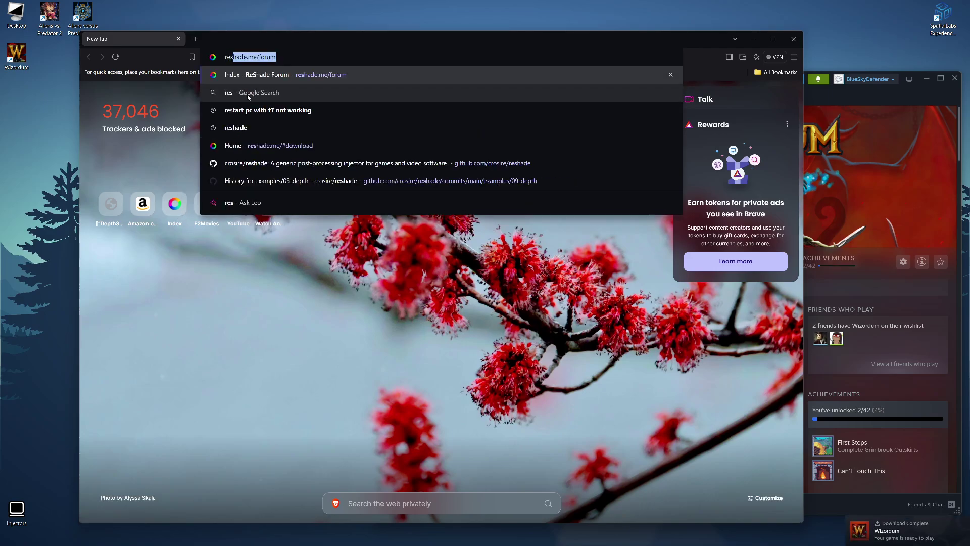
pyautogui.write('hade.me/')
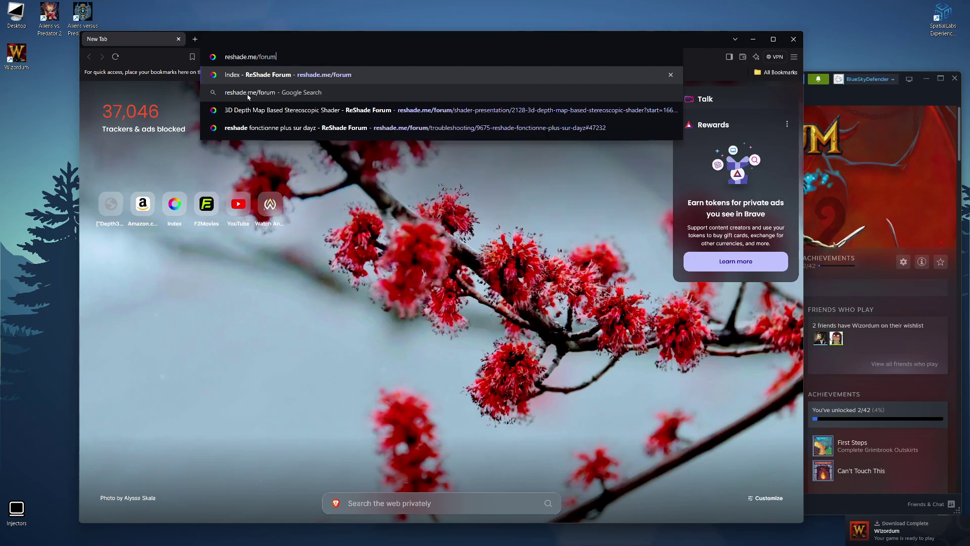
pyautogui.press('Return')
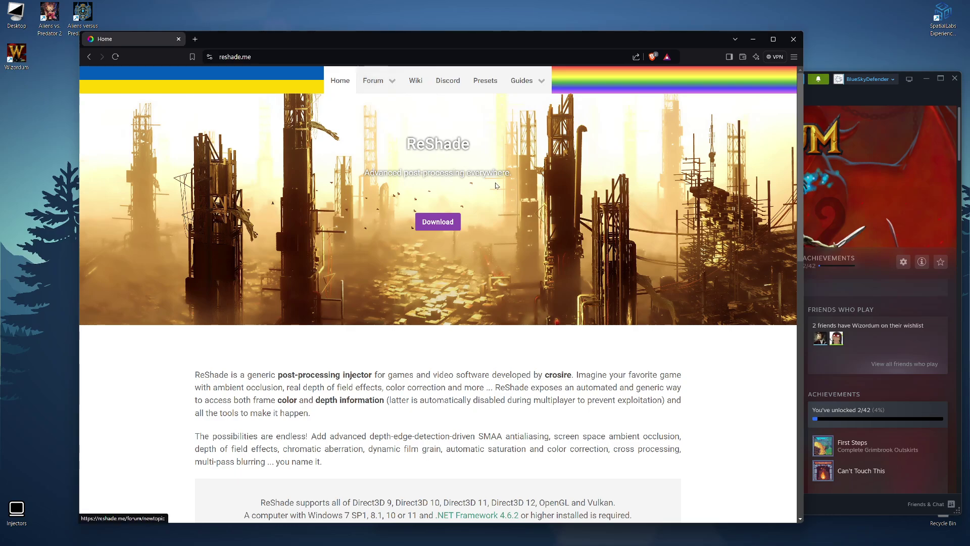
pyautogui.click(448, 224)
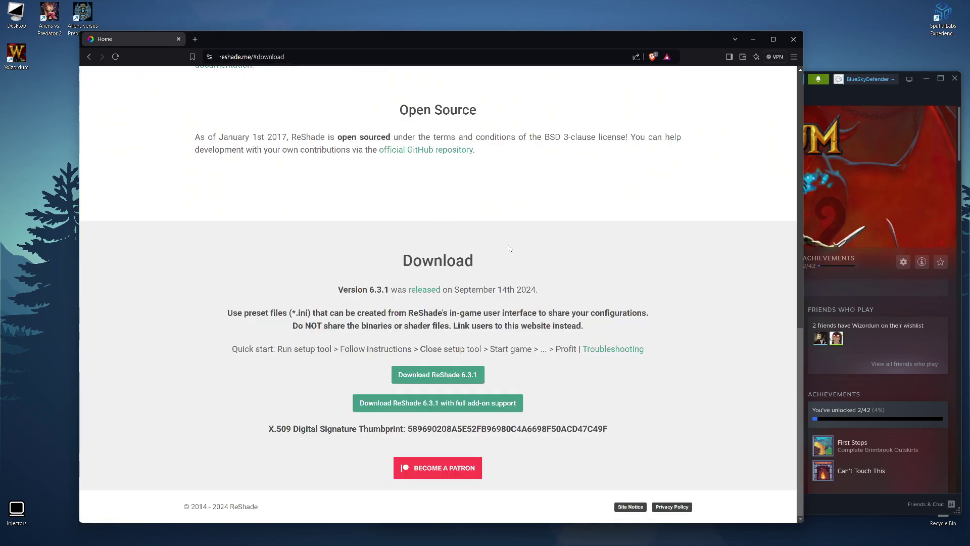
# Save ReShade 6.3.1 with full add-on support to Downloads and show it in its folder
pyautogui.click(476, 409)
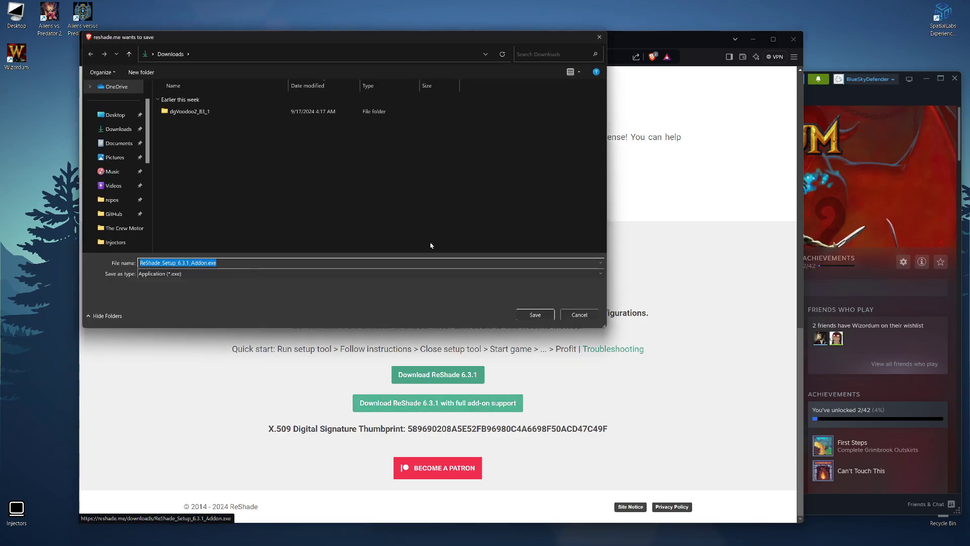
pyautogui.click(534, 314)
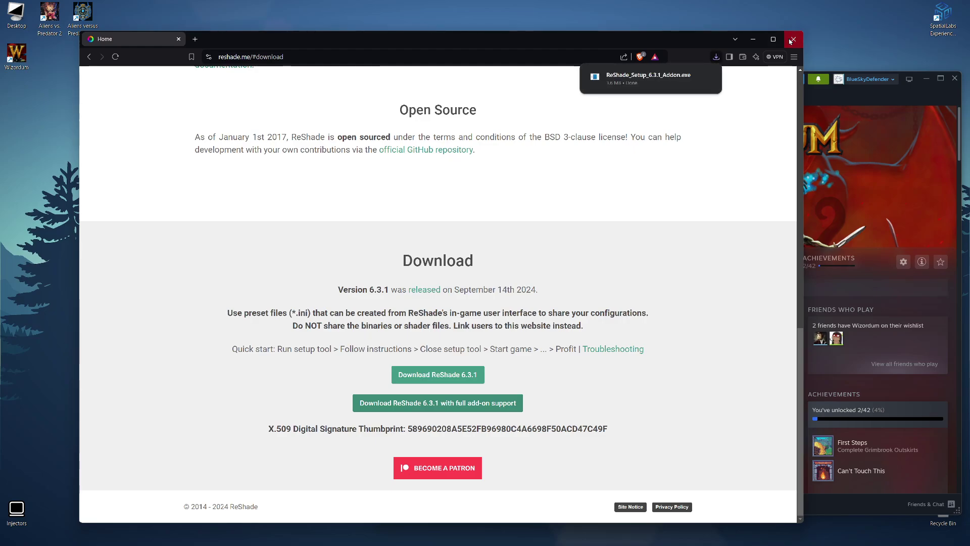
pyautogui.click(690, 77)
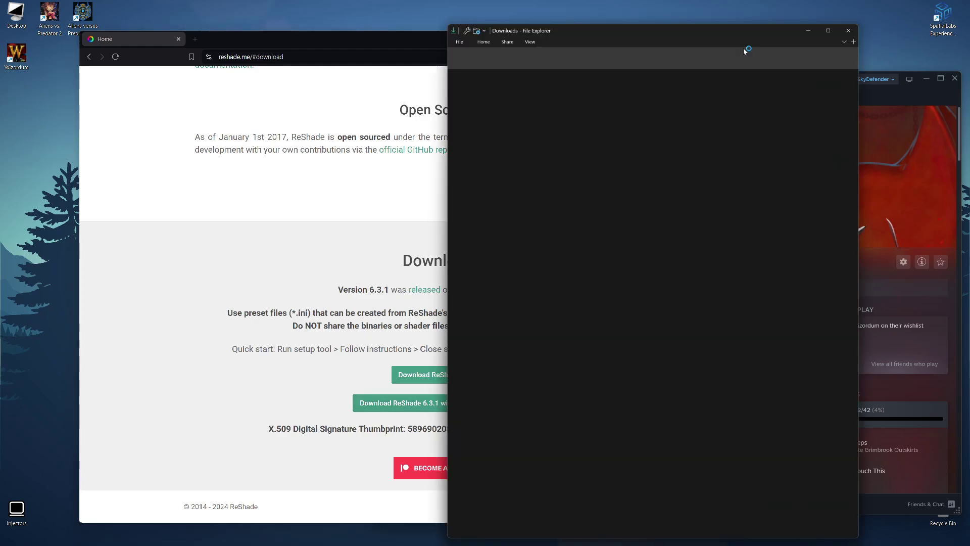
# Close Brave and move the Downloads File Explorer window to the left
pyautogui.click(398, 47)
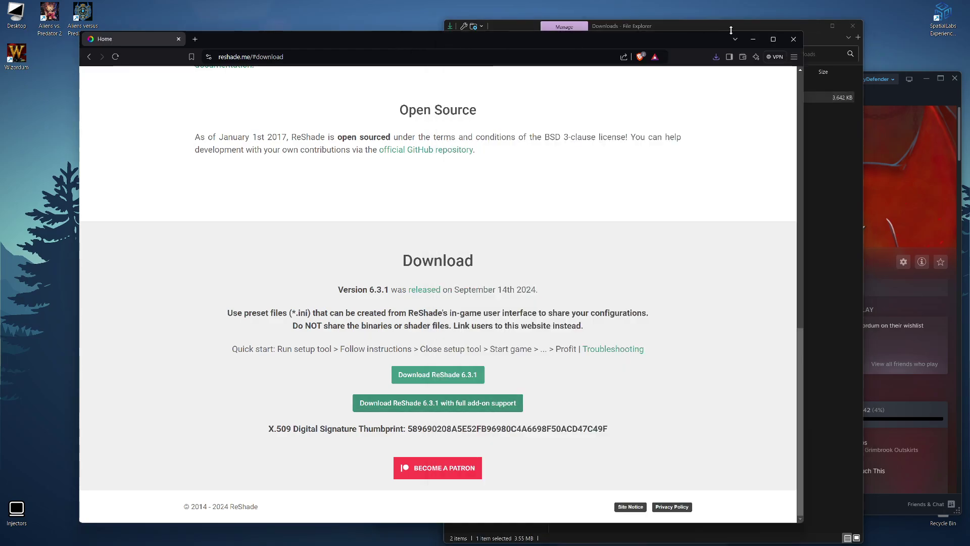
pyautogui.click(797, 39)
pyautogui.moveTo(734, 21); pyautogui.dragTo(335, 271)
# Bring Steam to the front and start Wizordum with the PLAY button
pyautogui.click(423, 181)
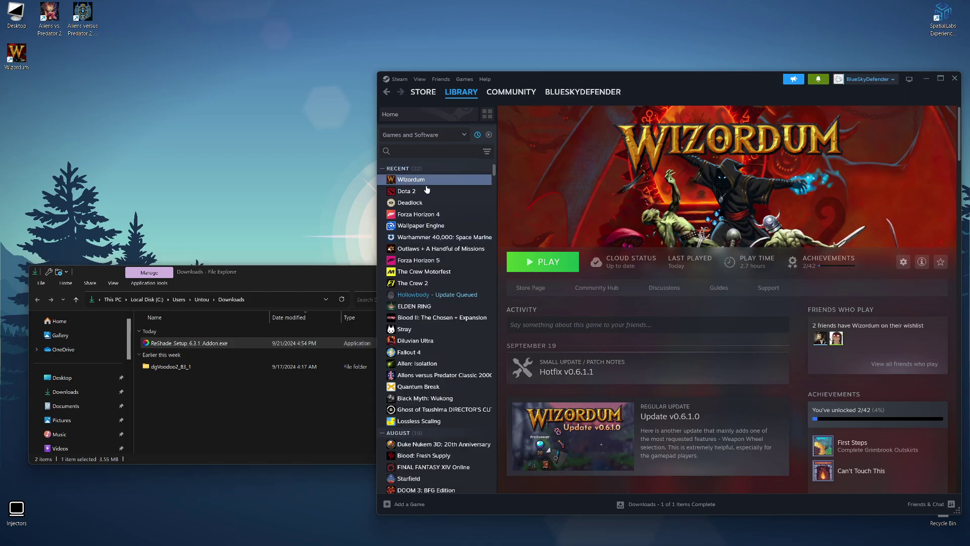
pyautogui.click(546, 267)
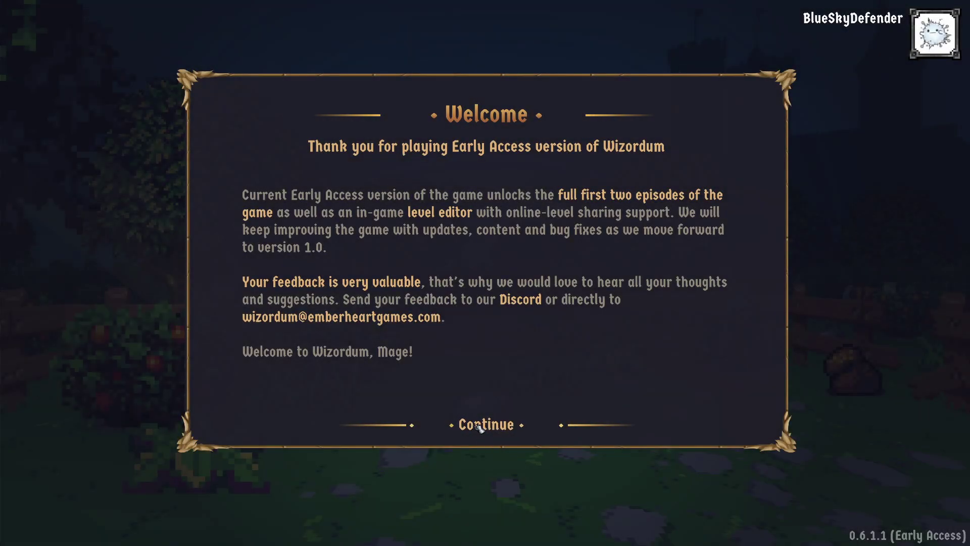
# Dismiss the welcome notice and browse the Video, Input, Audio and Gameplay settings tabs
pyautogui.click(480, 427)
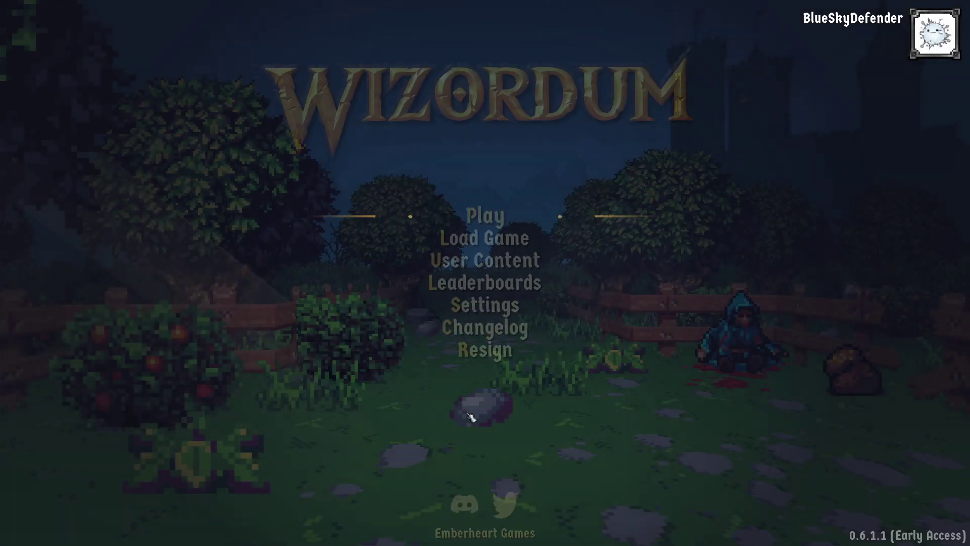
pyautogui.click(506, 306)
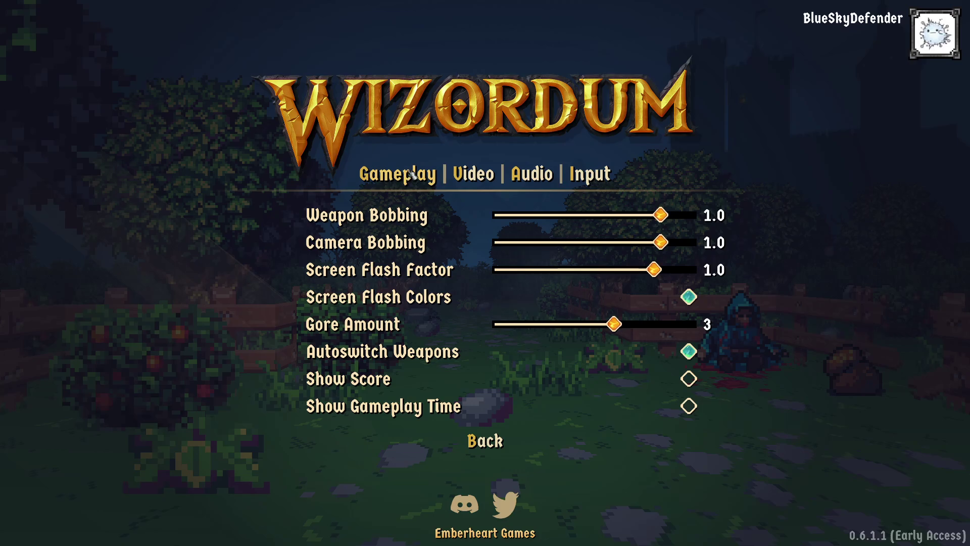
pyautogui.click(475, 174)
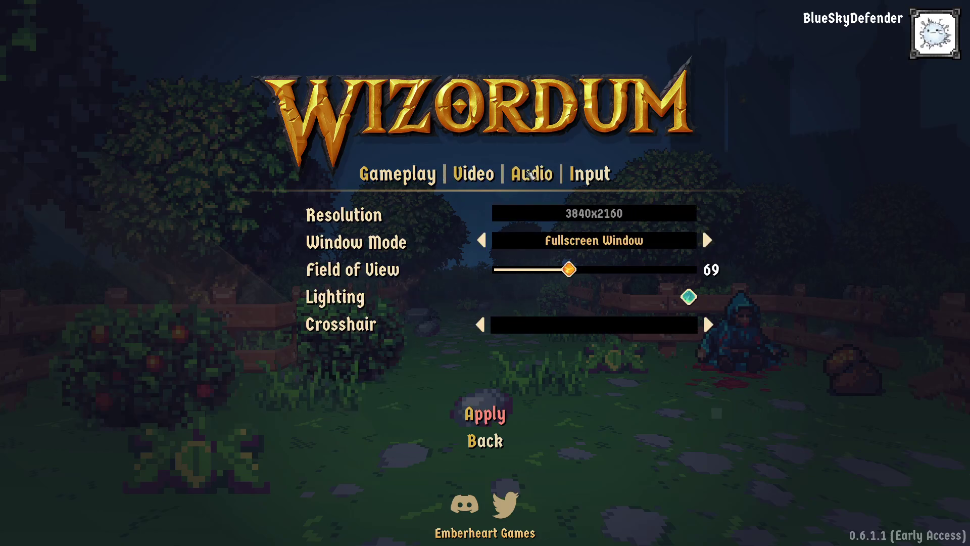
pyautogui.click(590, 175)
pyautogui.click(523, 174)
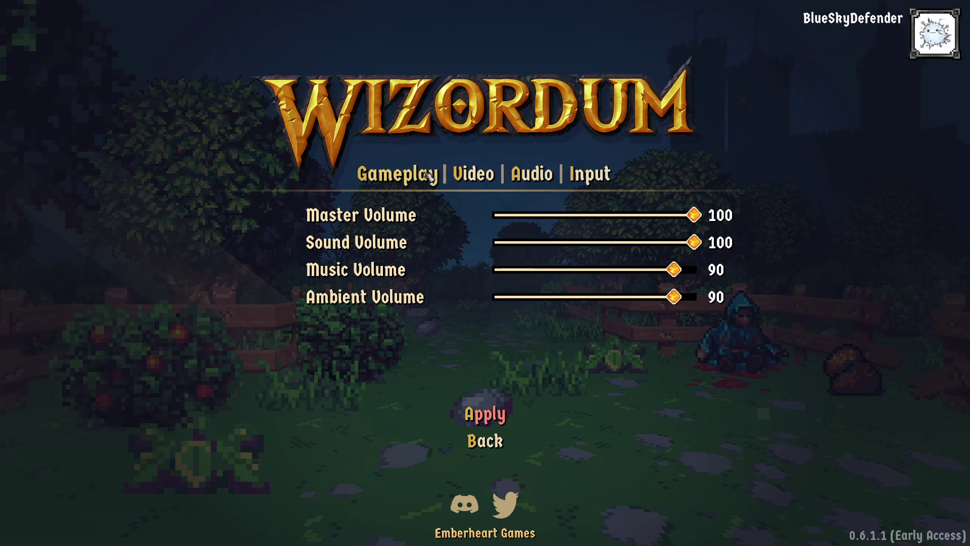
pyautogui.click(409, 175)
pyautogui.press('Escape')
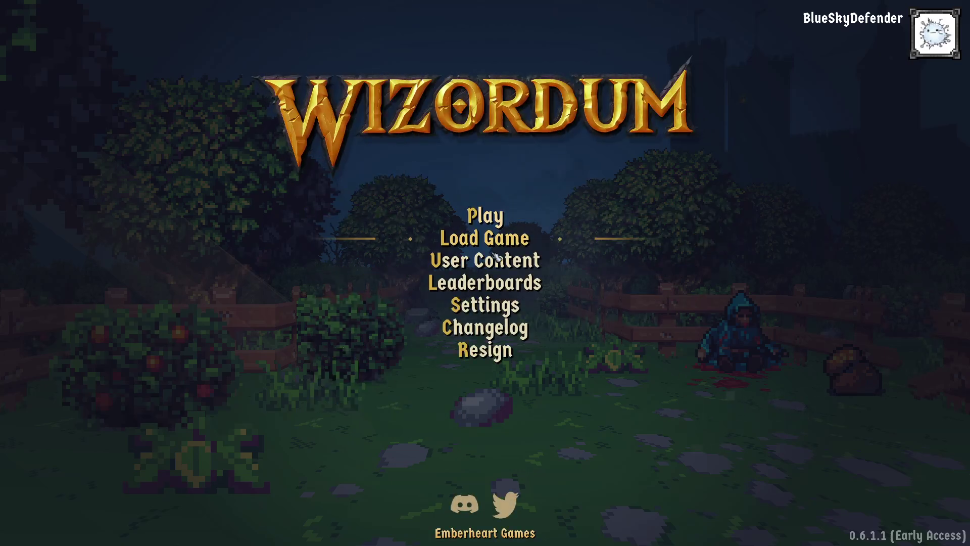
# Try the circle crosshair in Video settings, revert it to none, and return to the desktop
pyautogui.click(515, 306)
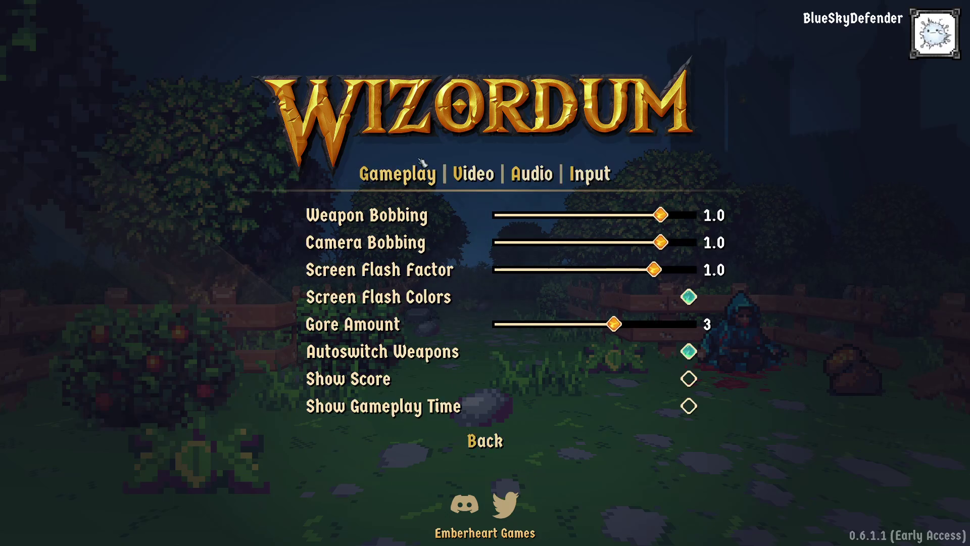
pyautogui.click(461, 173)
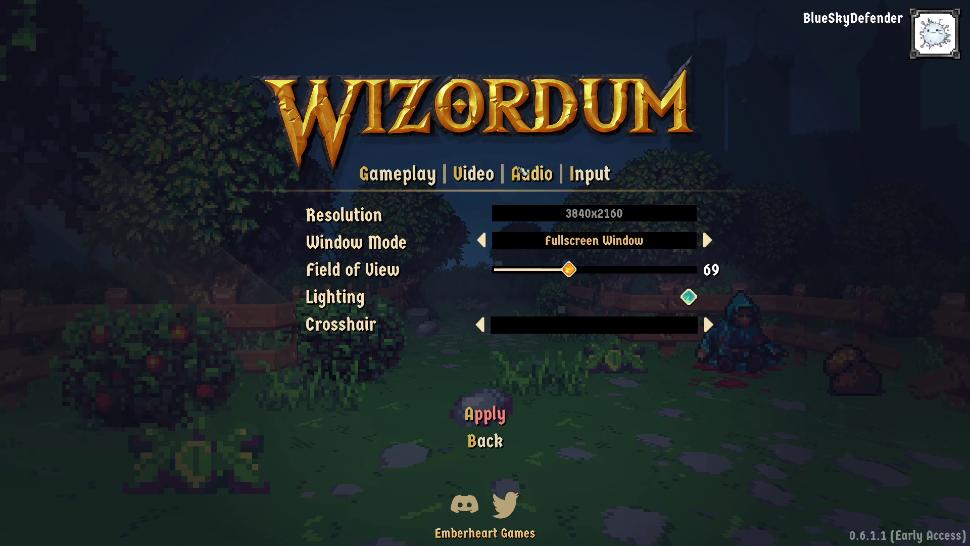
pyautogui.click(481, 324)
pyautogui.click(708, 324)
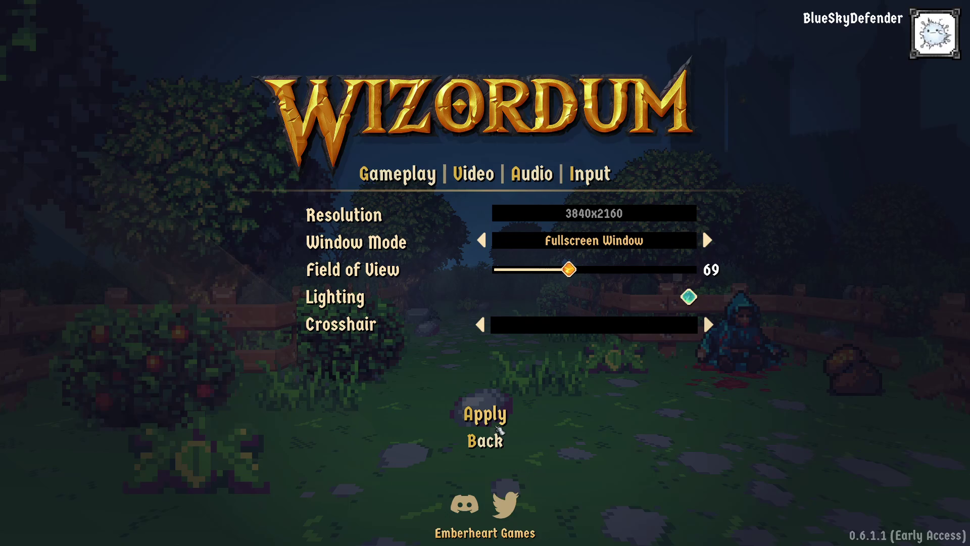
pyautogui.press('Escape')
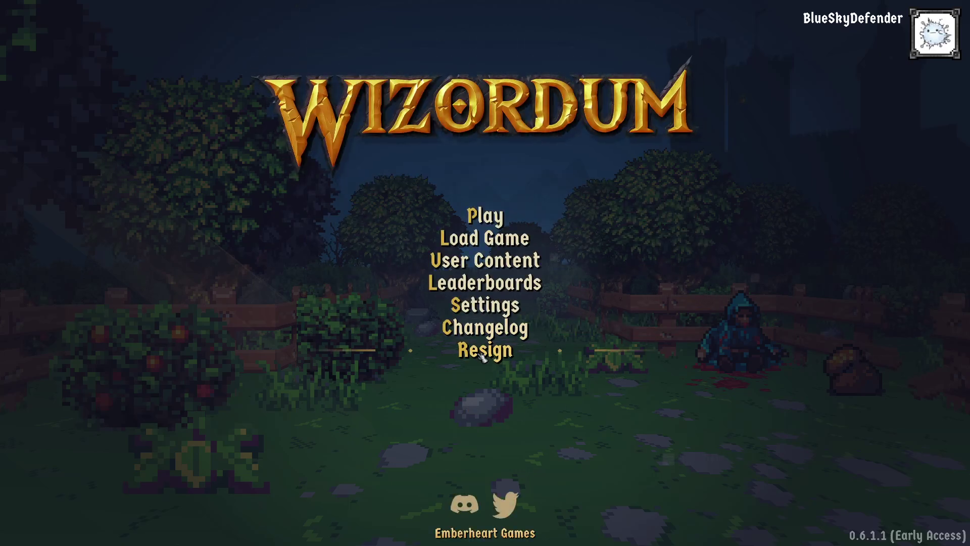
pyautogui.press('Up')
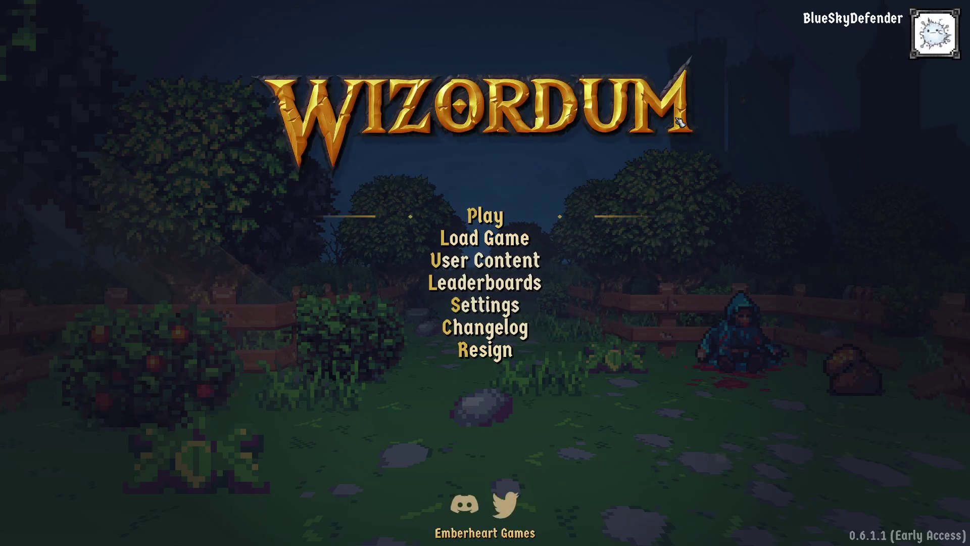
pyautogui.hotkey('alt', 'Tab')
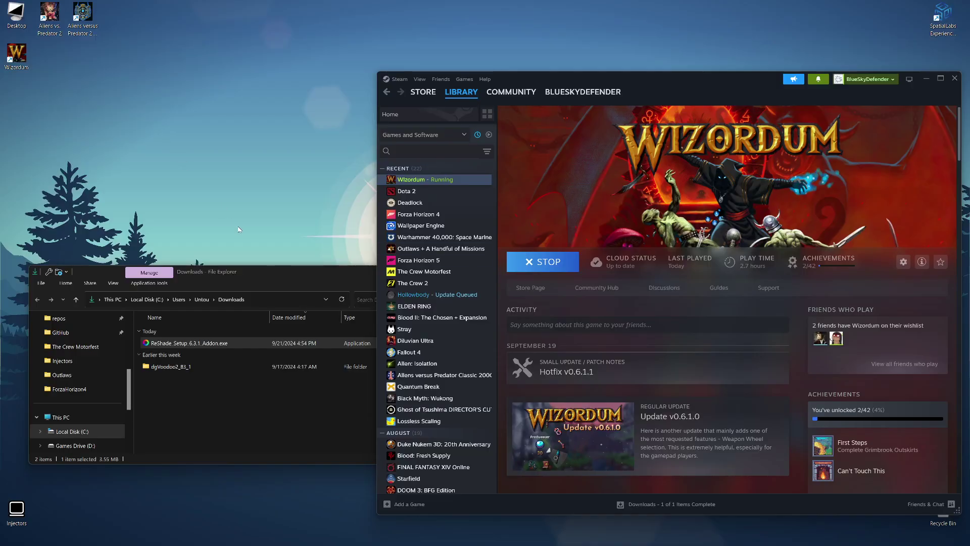
# Run the ReShade 6.3.1 installer from Downloads and dismiss the single-player-only warning
pyautogui.moveTo(277, 280); pyautogui.dragTo(263, 247)
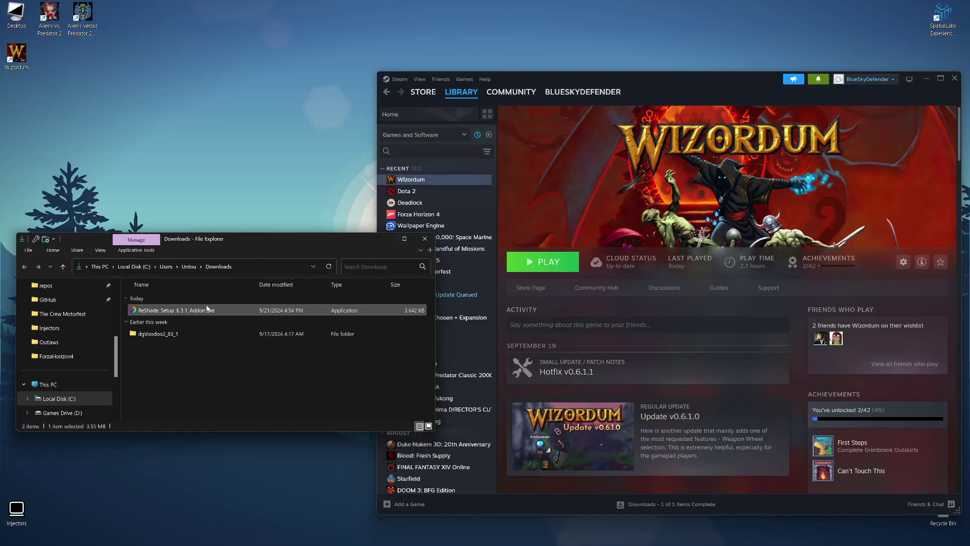
pyautogui.doubleClick(206, 312)
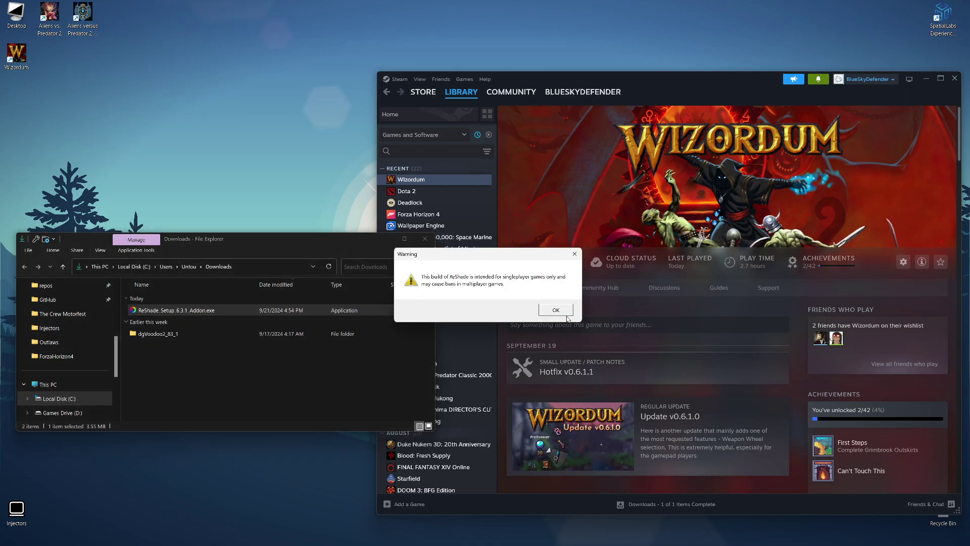
pyautogui.click(556, 310)
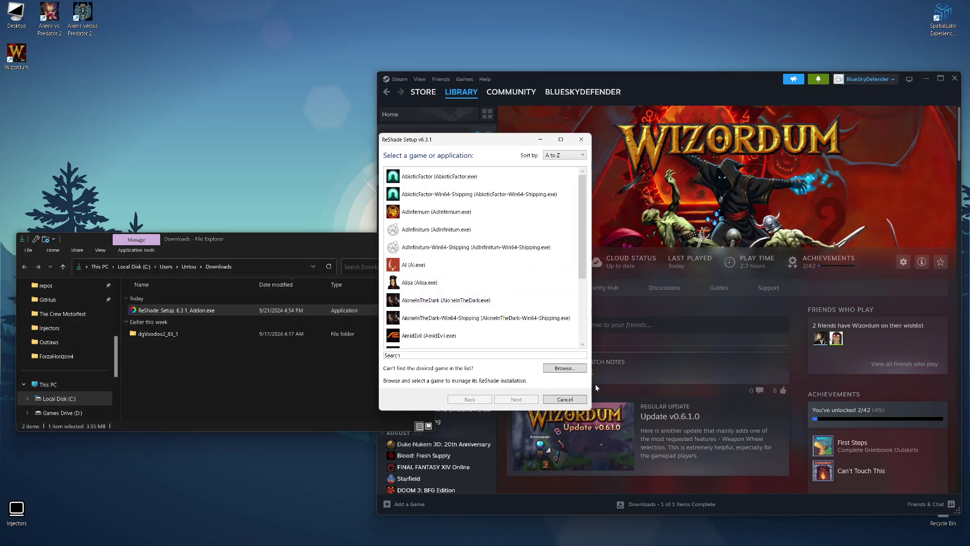
# Scroll the game list, select AbioticFactor, and keep the list sorted A to Z
pyautogui.scroll(-5, 476, 259)
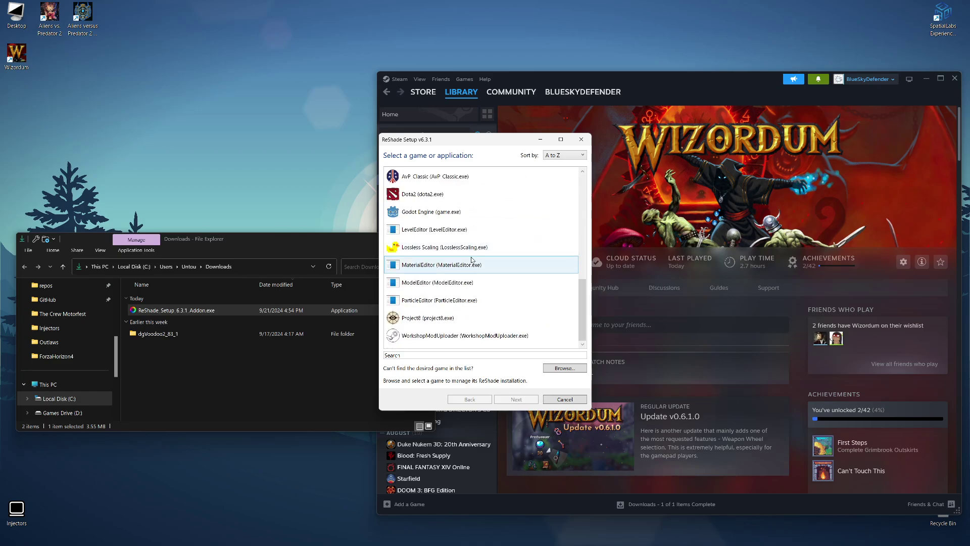
pyautogui.scroll(5, 472, 260)
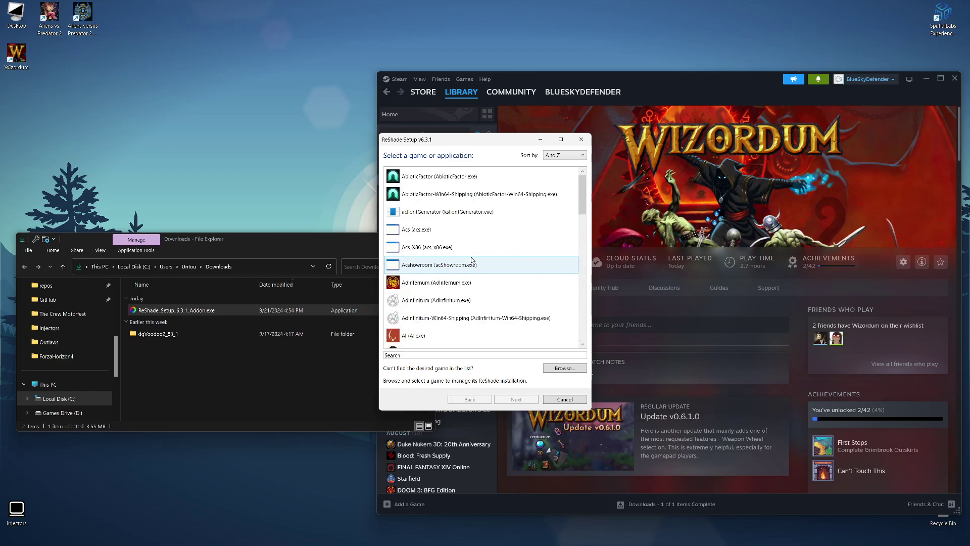
pyautogui.click(444, 177)
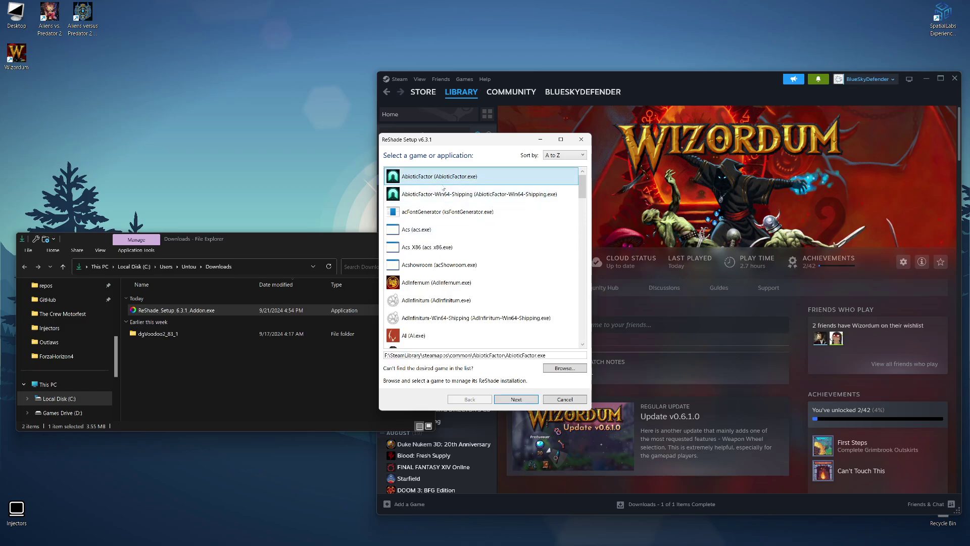
pyautogui.scroll(-2, 444, 189)
pyautogui.click(565, 155)
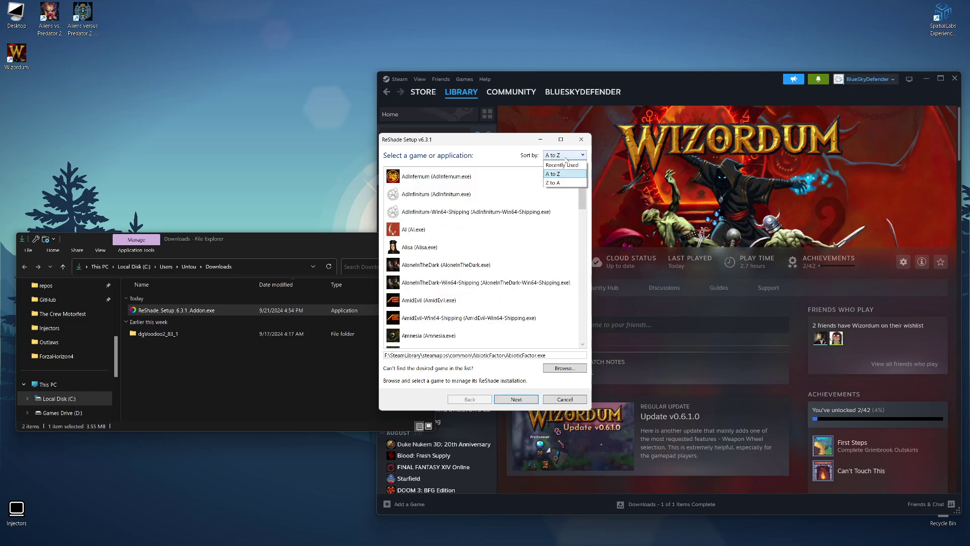
pyautogui.click(565, 155)
# Scroll down and back up through the ReShade game list looking for Wizordum
pyautogui.scroll(-5, 477, 210)
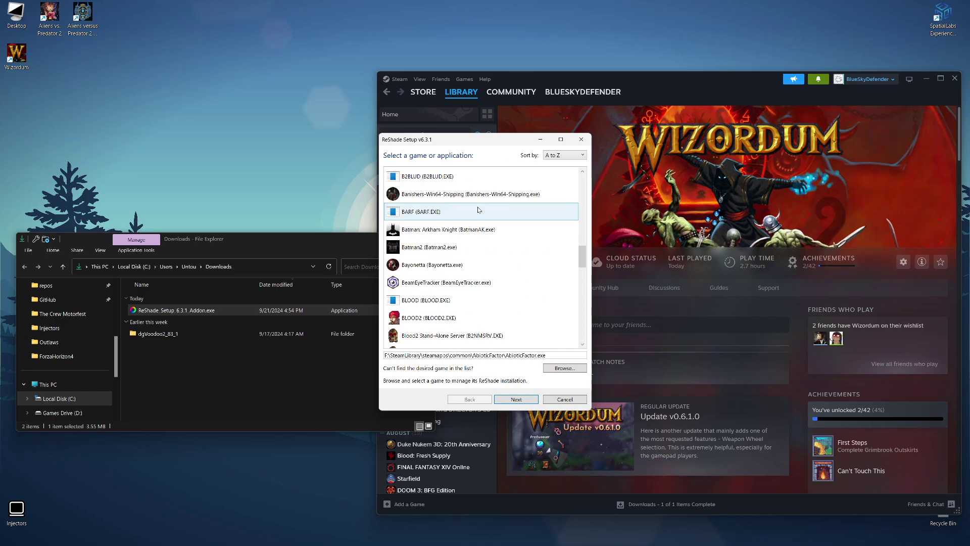
pyautogui.scroll(-10, 477, 209)
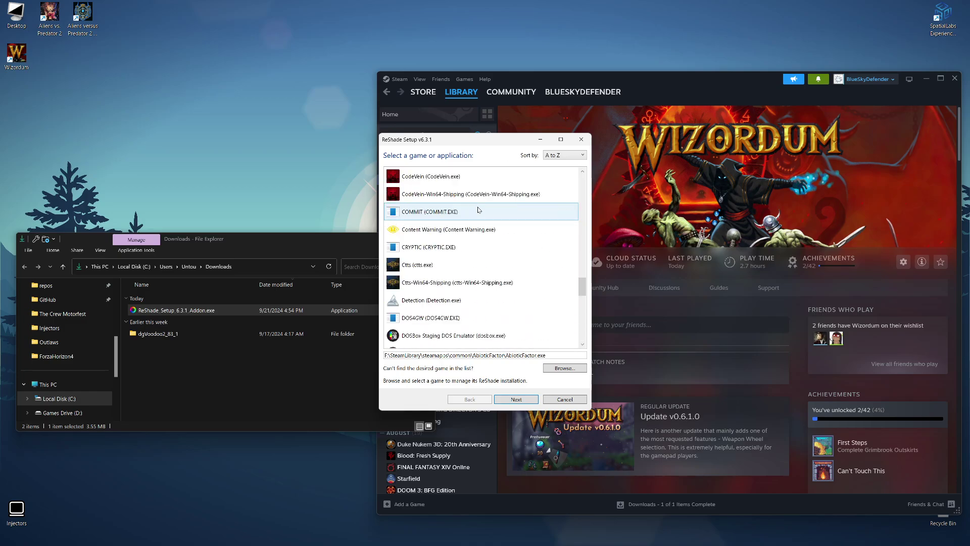
pyautogui.scroll(-12, 478, 210)
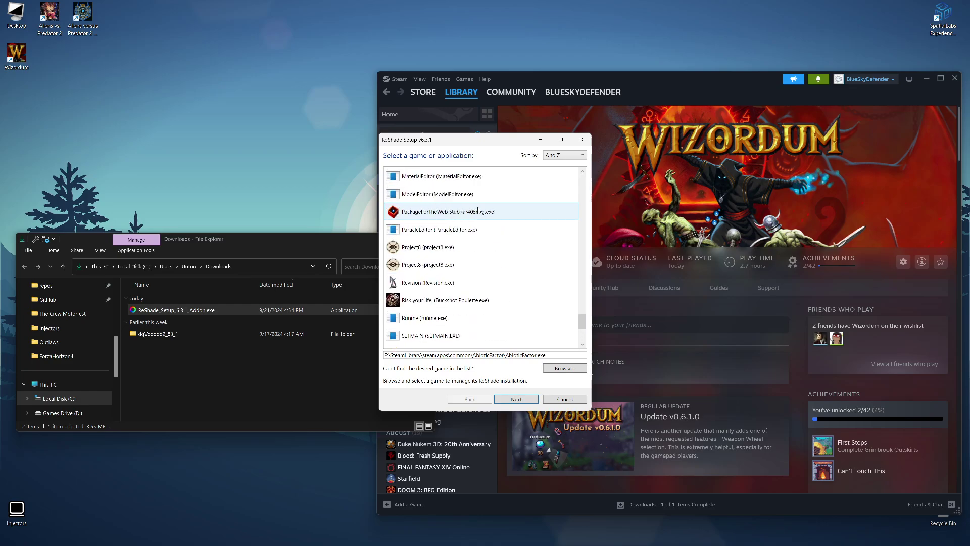
pyautogui.scroll(-6, 478, 208)
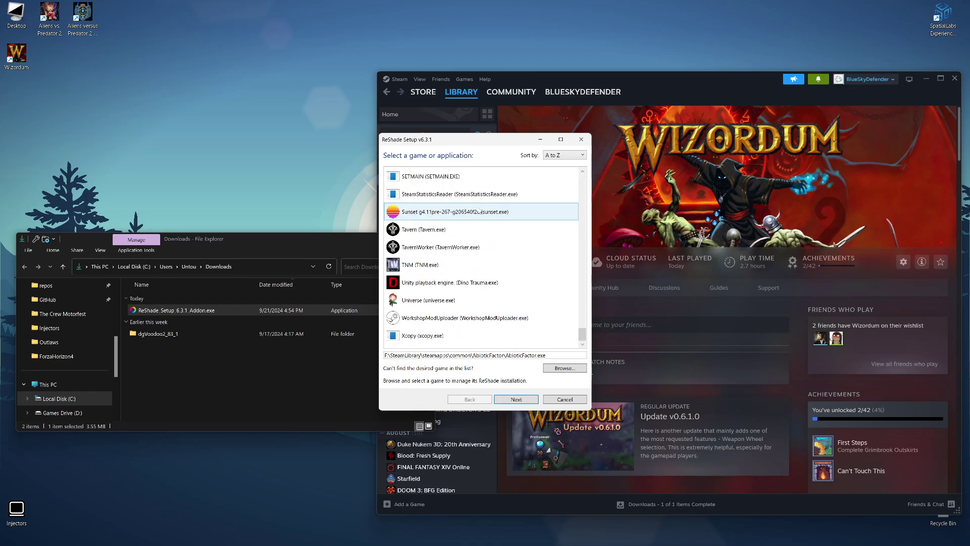
pyautogui.scroll(-15, 475, 214)
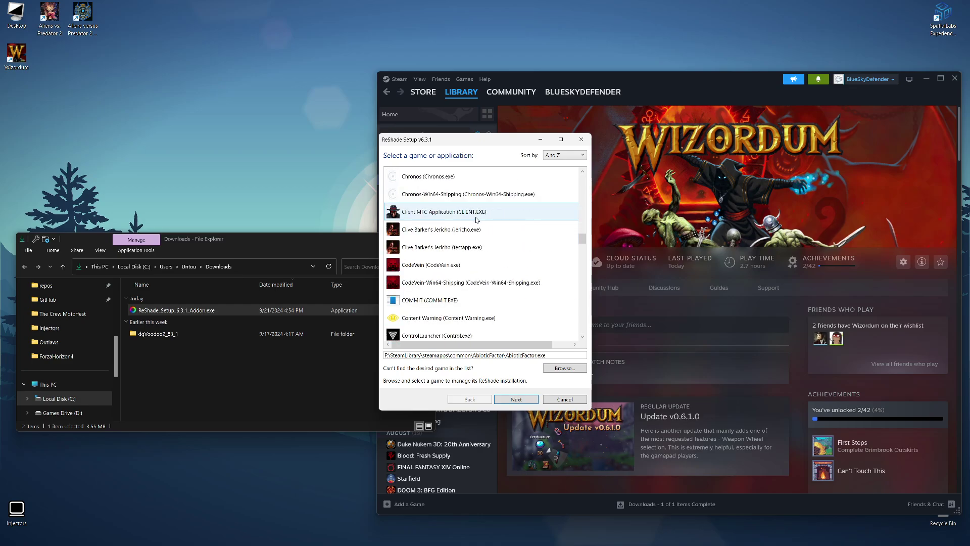
pyautogui.scroll(6, 480, 233)
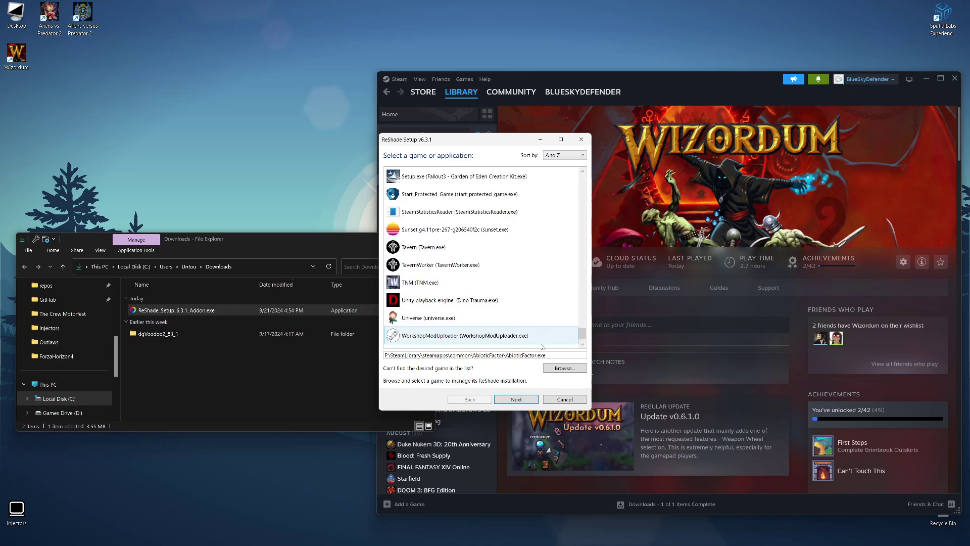
pyautogui.scroll(3, 492, 267)
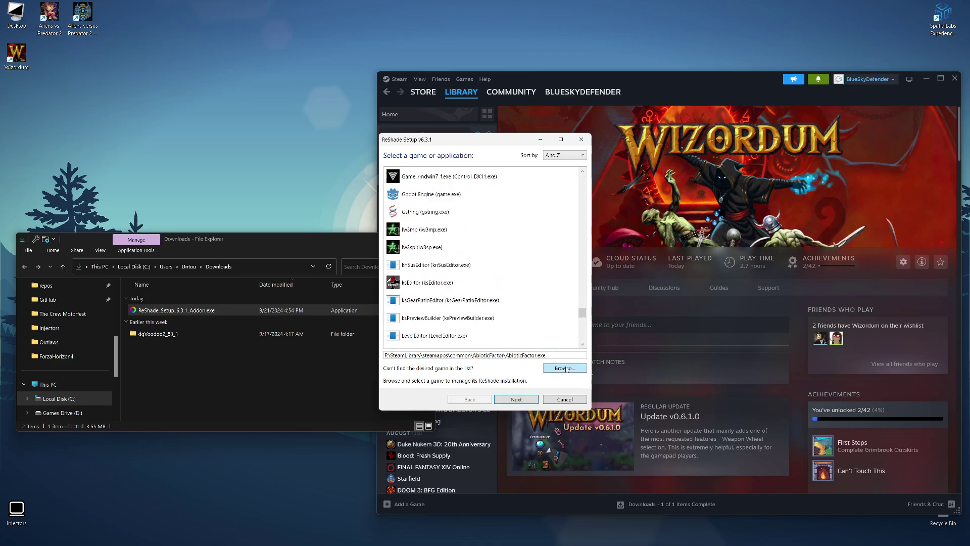
pyautogui.scroll(2, 485, 253)
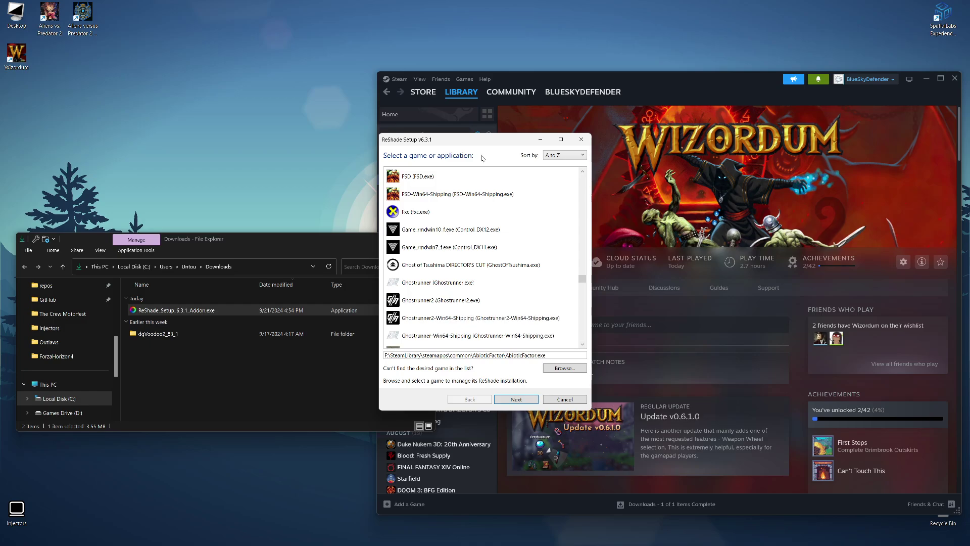
pyautogui.scroll(1, 509, 159)
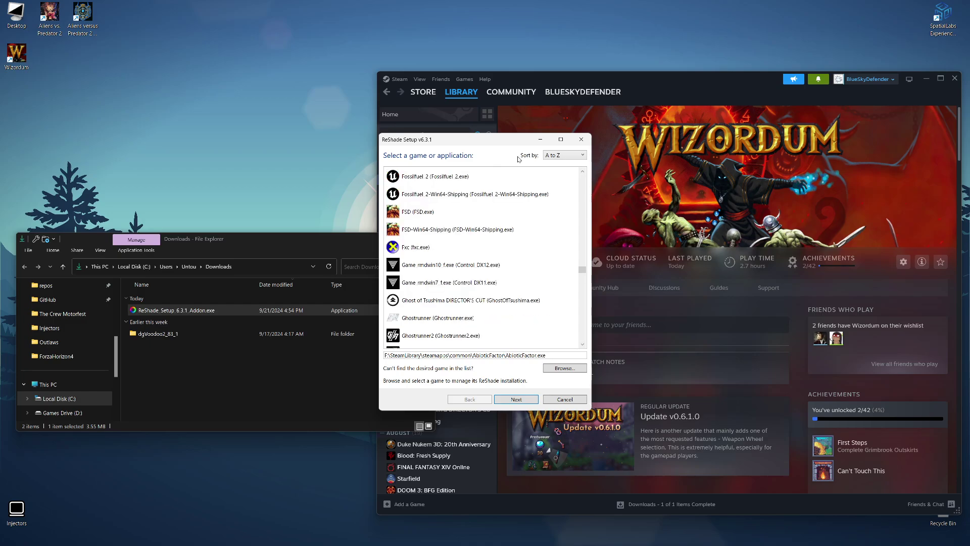
pyautogui.scroll(2, 517, 159)
pyautogui.scroll(1, 491, 161)
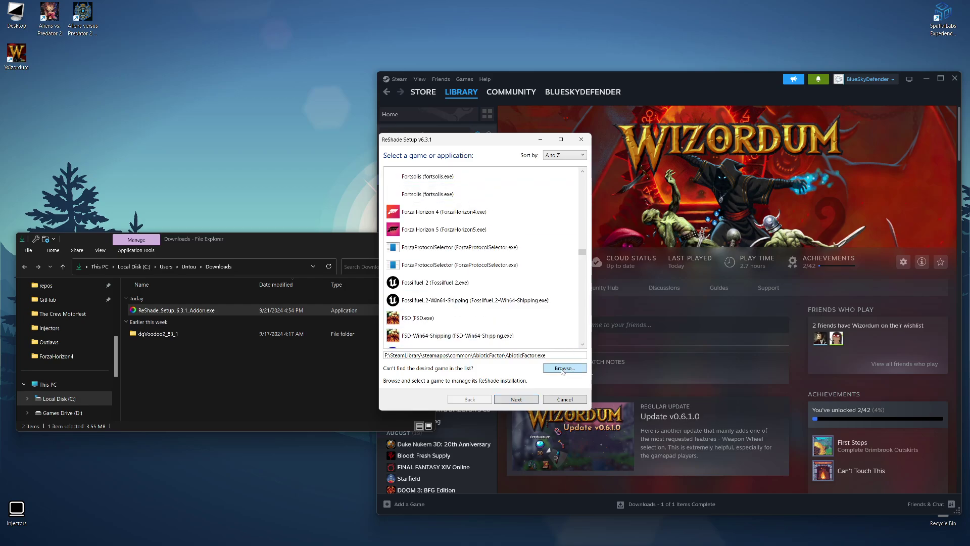
pyautogui.scroll(1, 563, 370)
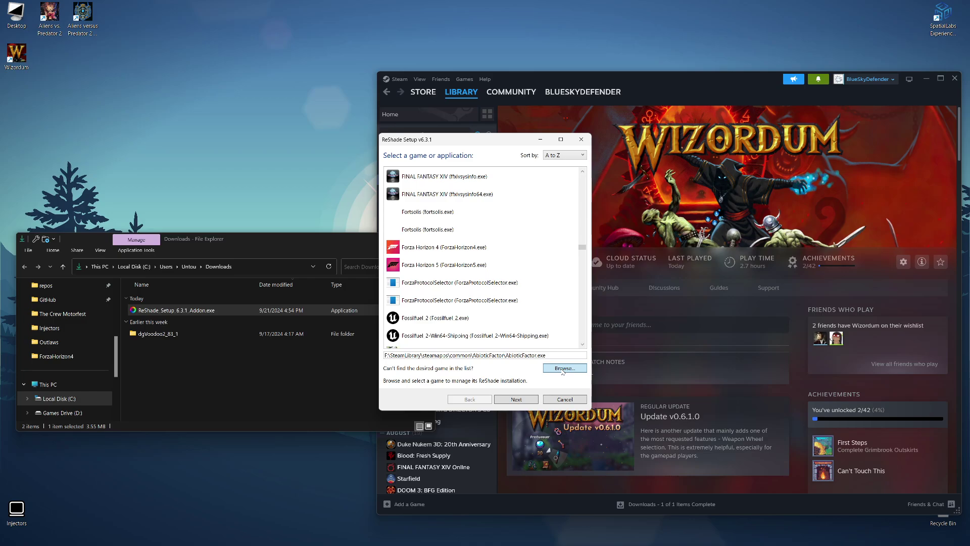
pyautogui.scroll(1, 563, 371)
# Browse to Wizordum.exe, open it as the target game, and continue to the API page
pyautogui.click(564, 368)
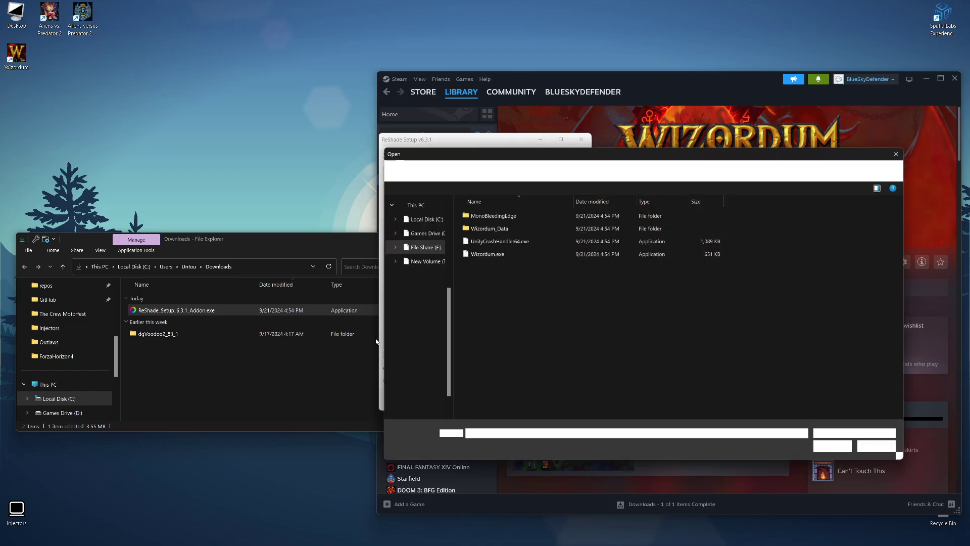
pyautogui.click(484, 255)
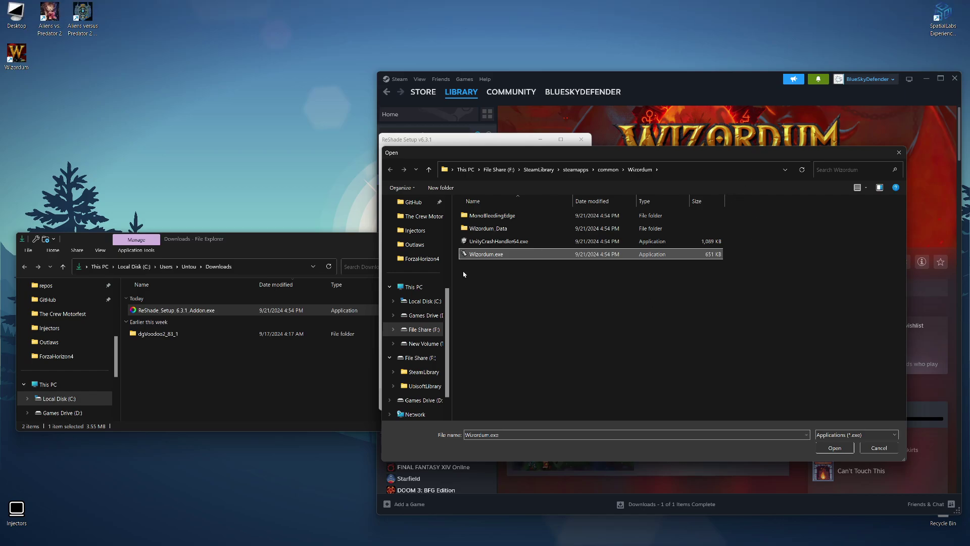
pyautogui.click(835, 448)
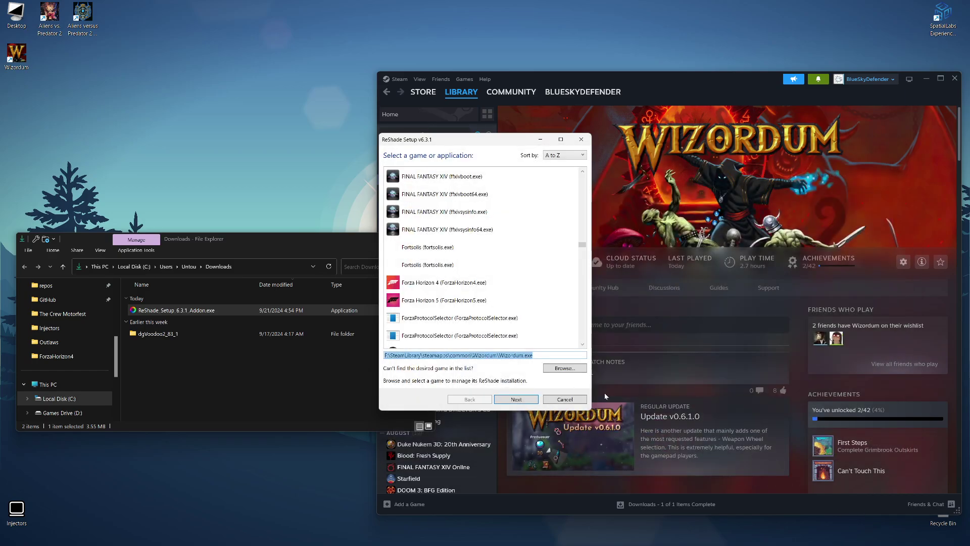
pyautogui.click(523, 399)
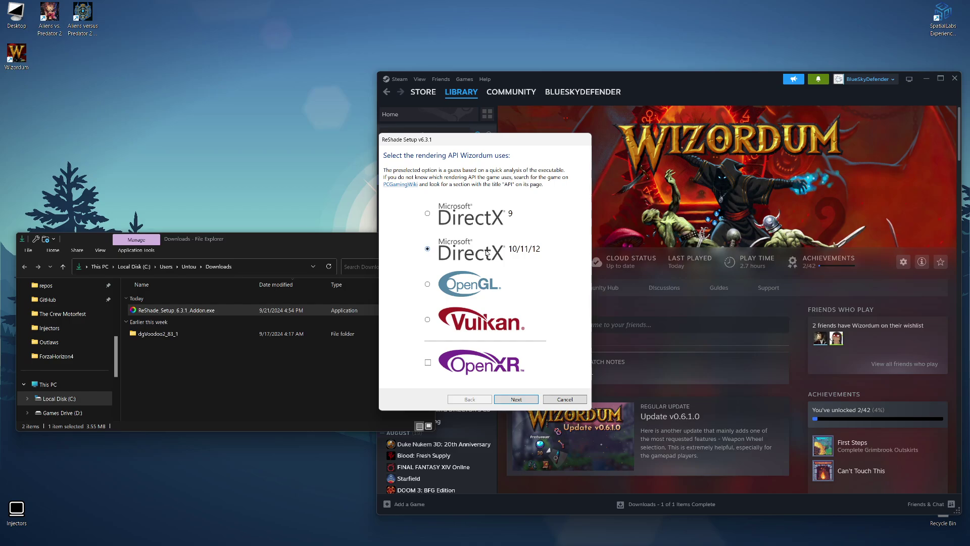
# Keep DirectX 10/11/12, add the Depth3D effects, and exclude SuperDepth3DVR+.fx
pyautogui.click(515, 399)
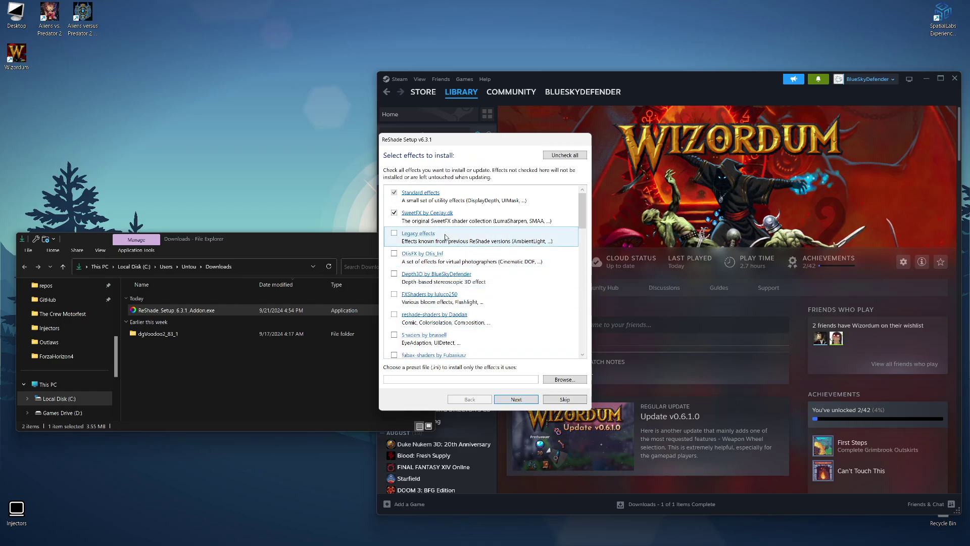
pyautogui.scroll(-2, 399, 298)
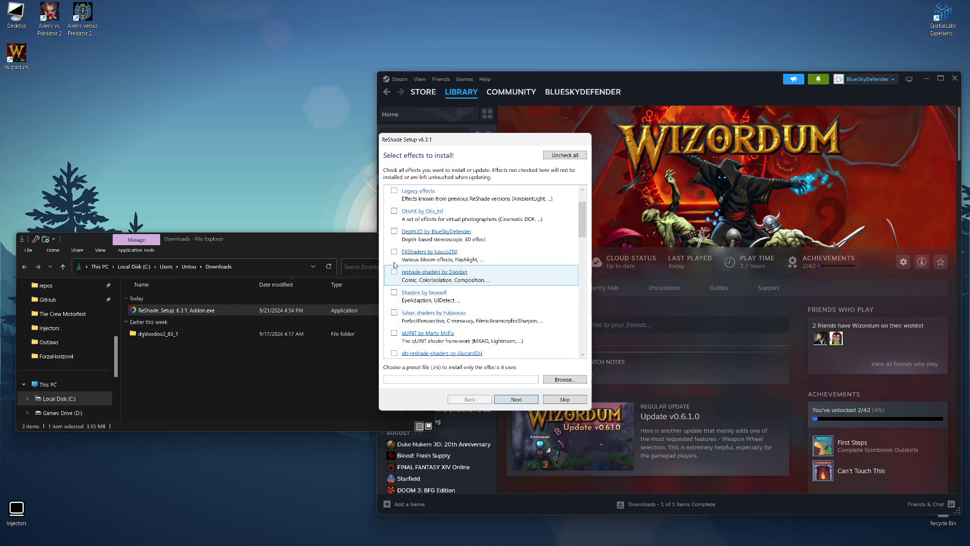
pyautogui.click(394, 231)
pyautogui.scroll(2, 411, 248)
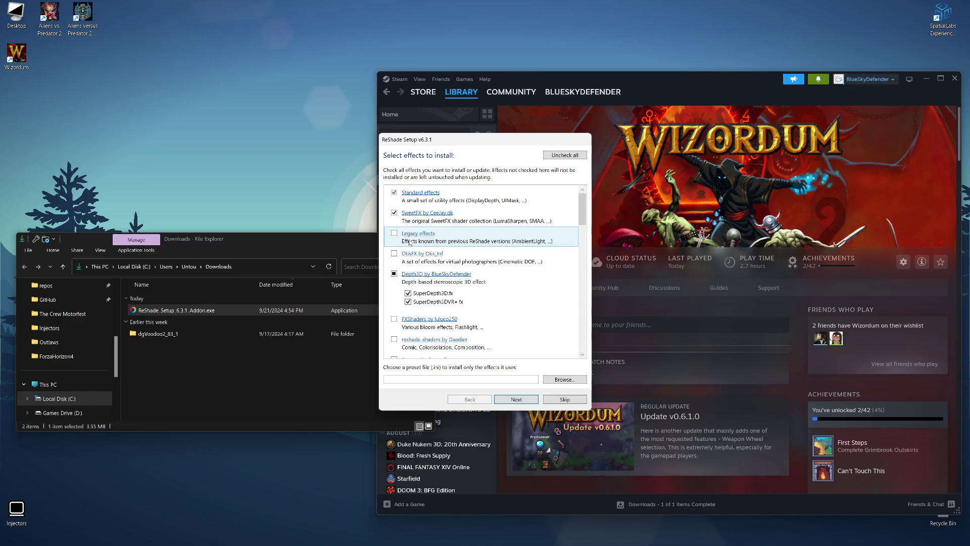
pyautogui.click(410, 302)
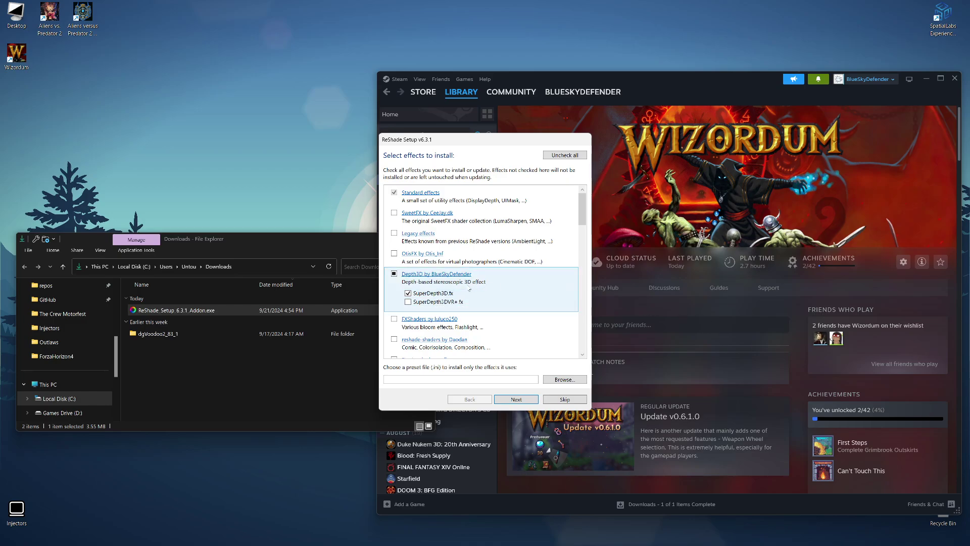
# Download the chosen effects, install with the ReshadeEffectShaderToggler add-on, and close the installer
pyautogui.click(517, 400)
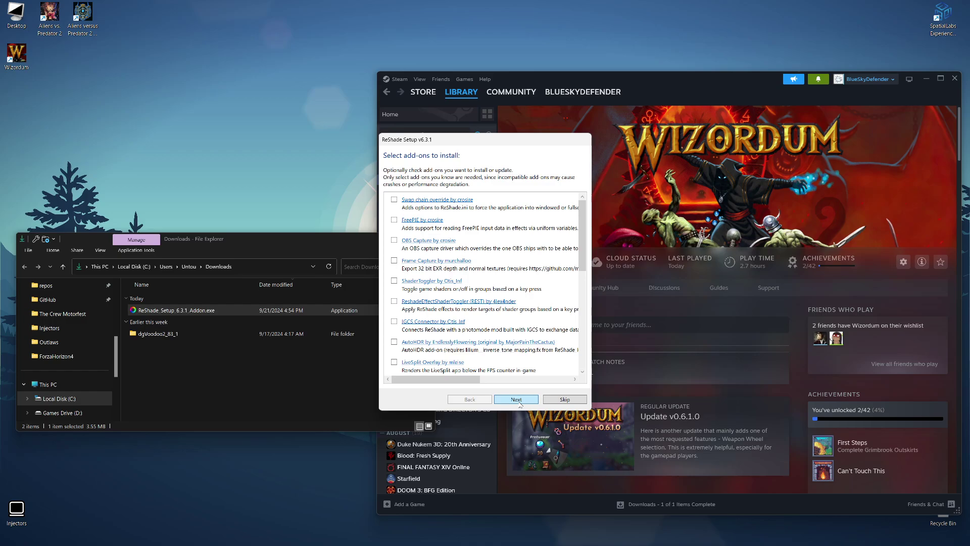
pyautogui.scroll(-5, 450, 311)
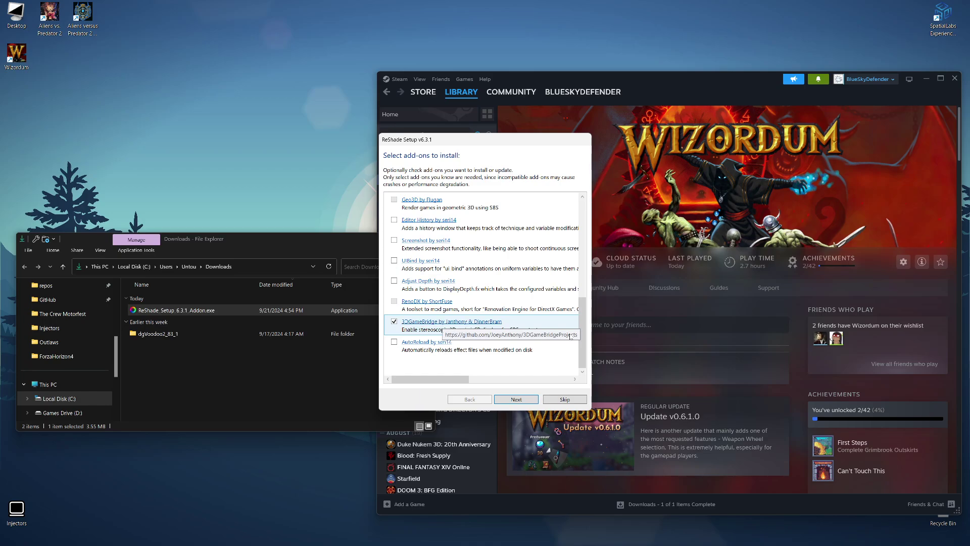
pyautogui.scroll(3, 444, 318)
pyautogui.scroll(3, 490, 303)
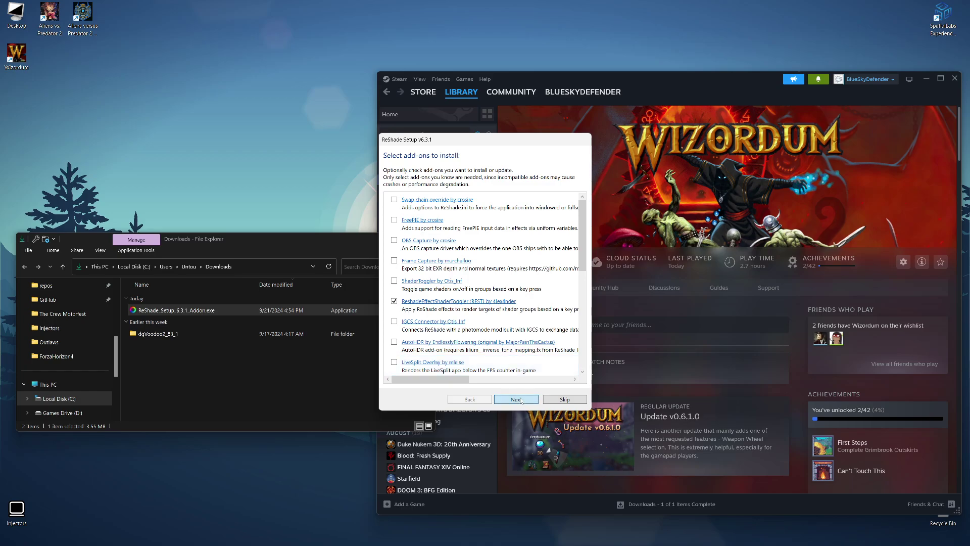
pyautogui.click(521, 401)
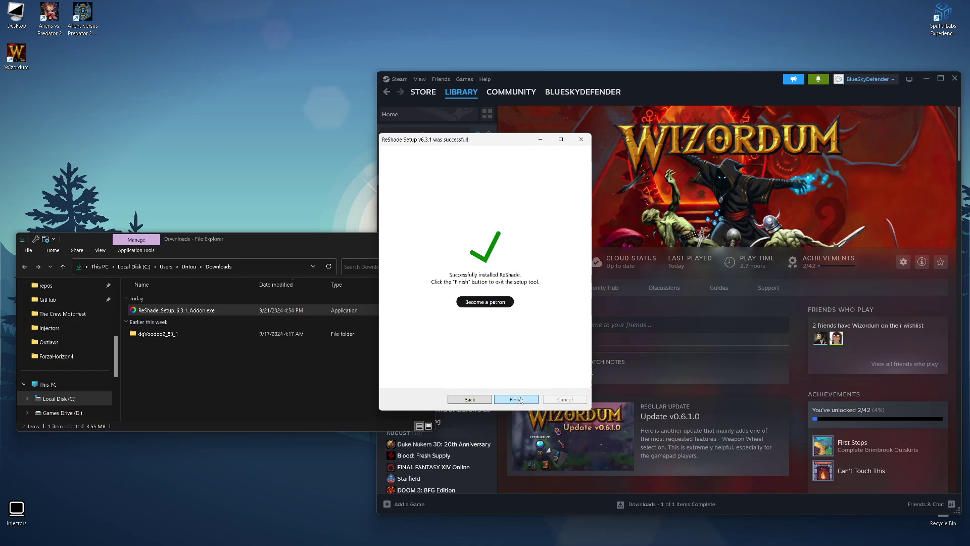
pyautogui.click(516, 399)
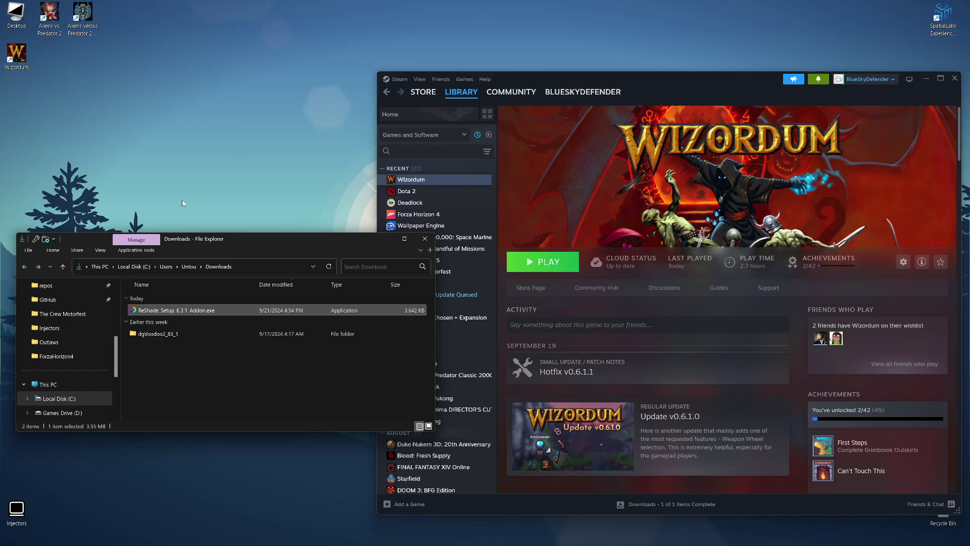
# Open Wizordum's Installed Files properties in Steam and browse its install folder in File Explorer
pyautogui.rightClick(419, 180)
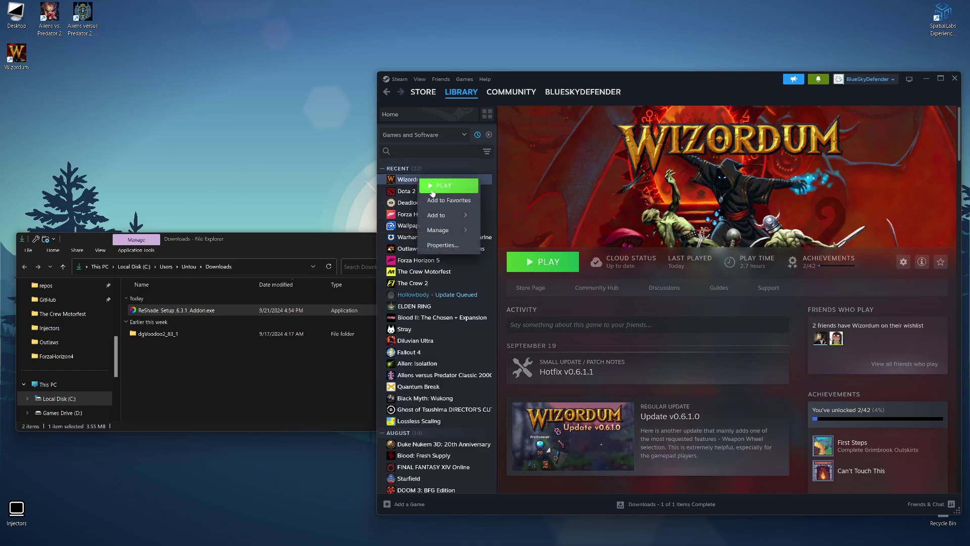
pyautogui.click(463, 244)
pyautogui.click(534, 237)
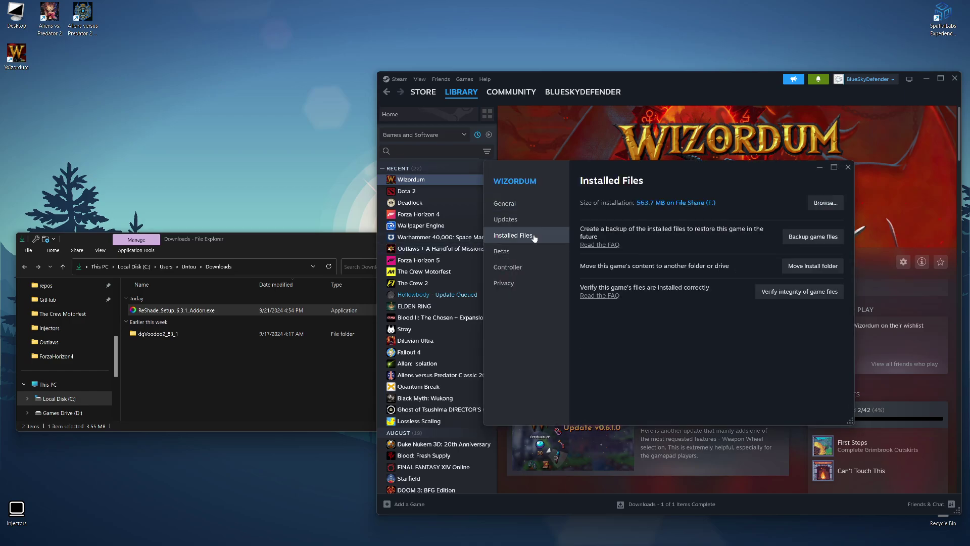
pyautogui.click(825, 202)
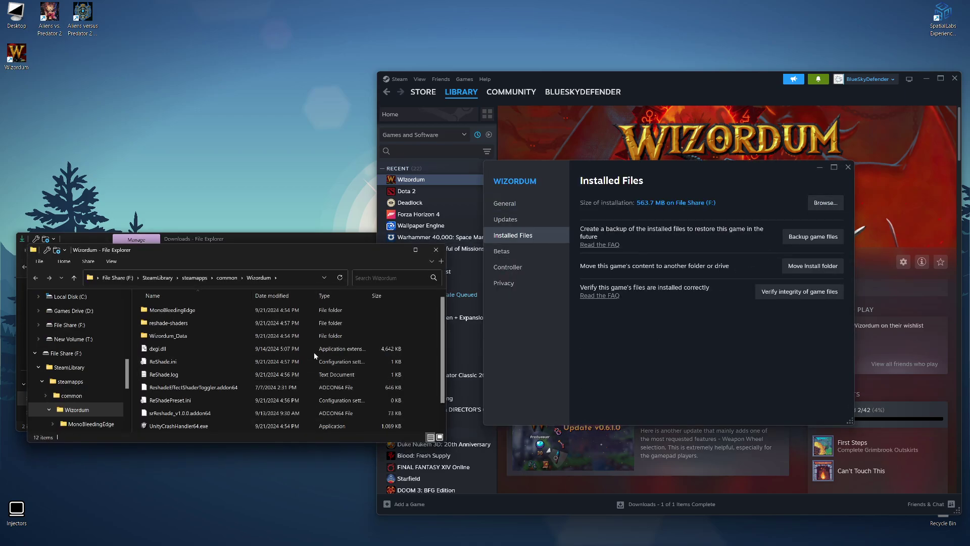
pyautogui.scroll(-1, 314, 356)
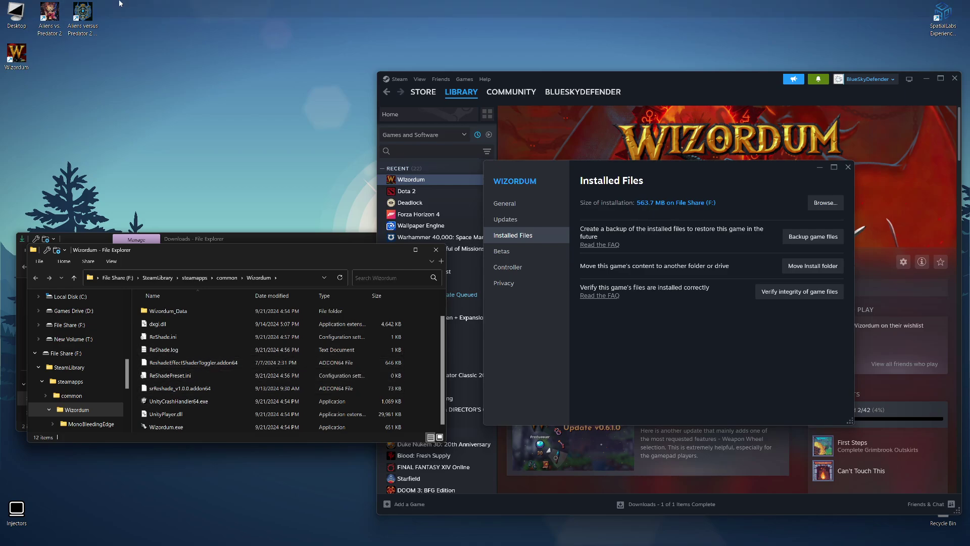
pyautogui.moveTo(121, 2)
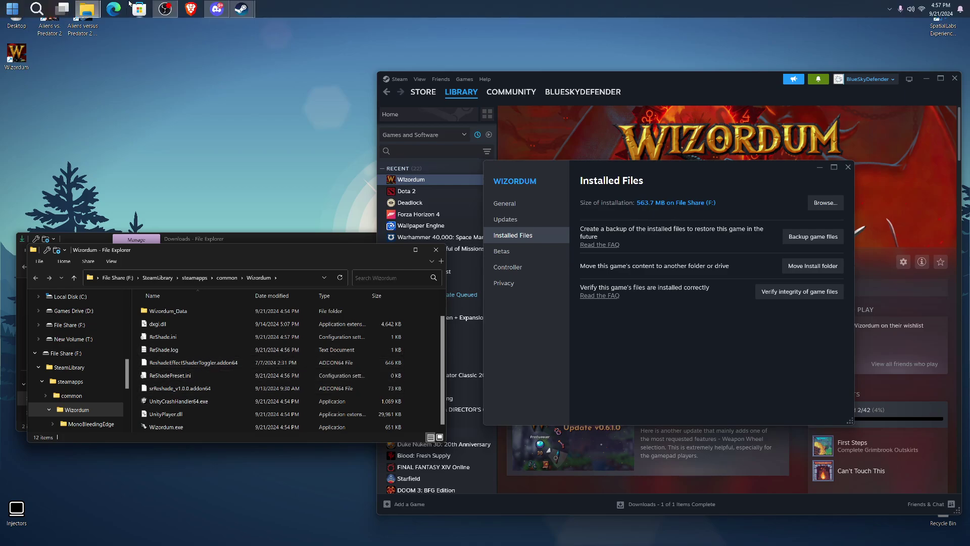
# Download ReshadeEffectShaderToggler.ini from the Wizordum post in Discord's rest-profiles forum
pyautogui.click(217, 9)
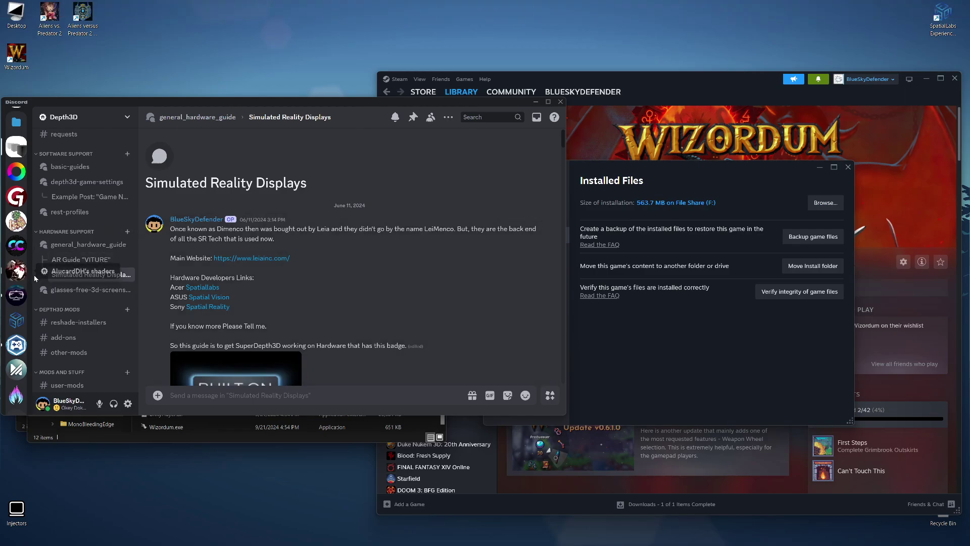
pyautogui.click(71, 212)
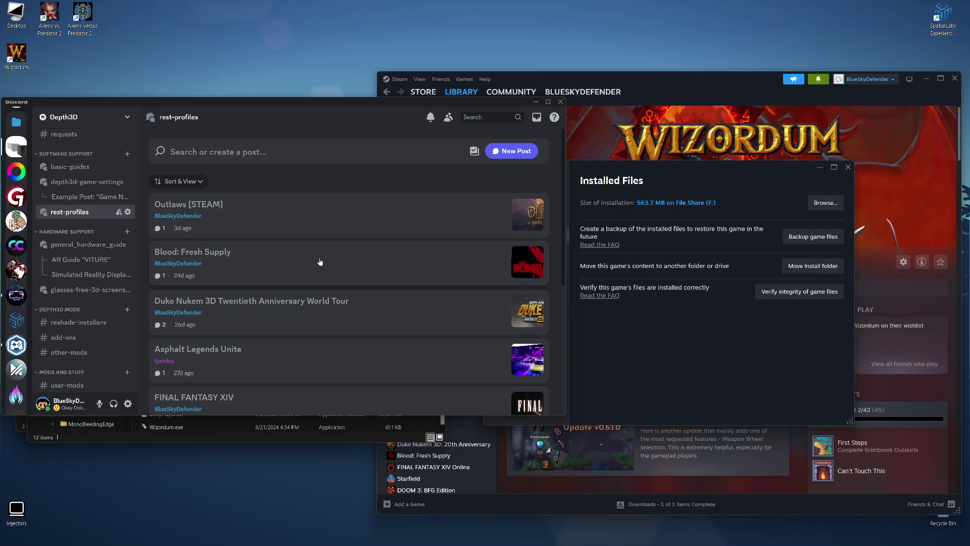
pyautogui.scroll(-5, 320, 261)
pyautogui.click(244, 383)
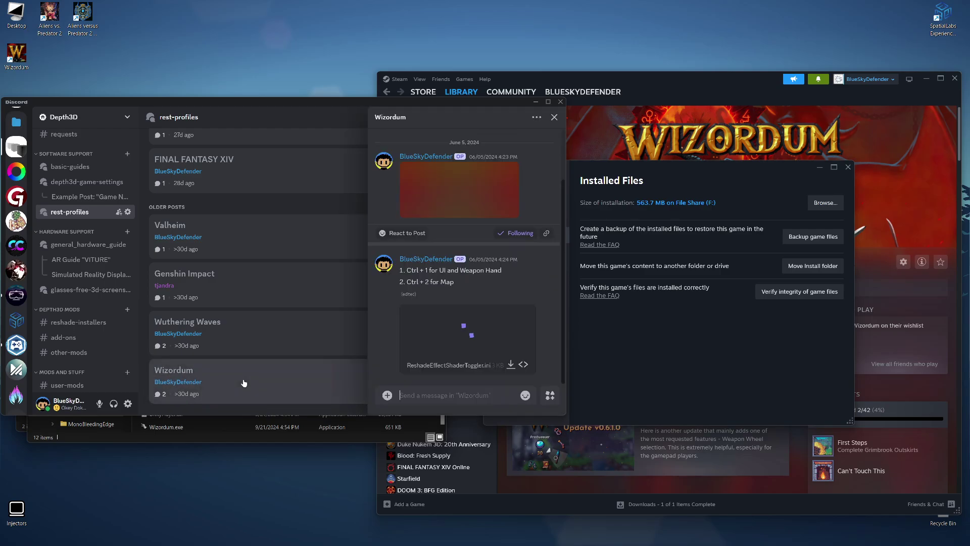
pyautogui.click(512, 364)
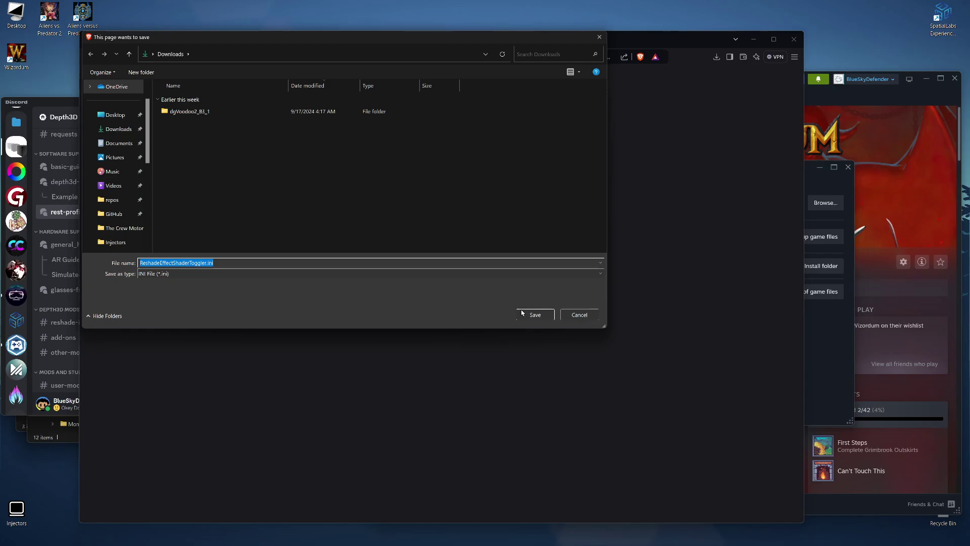
# Save ReshadeEffectShaderToggler.ini to Downloads, keep it despite Brave's unverified warning, and show it in its folder
pyautogui.click(532, 315)
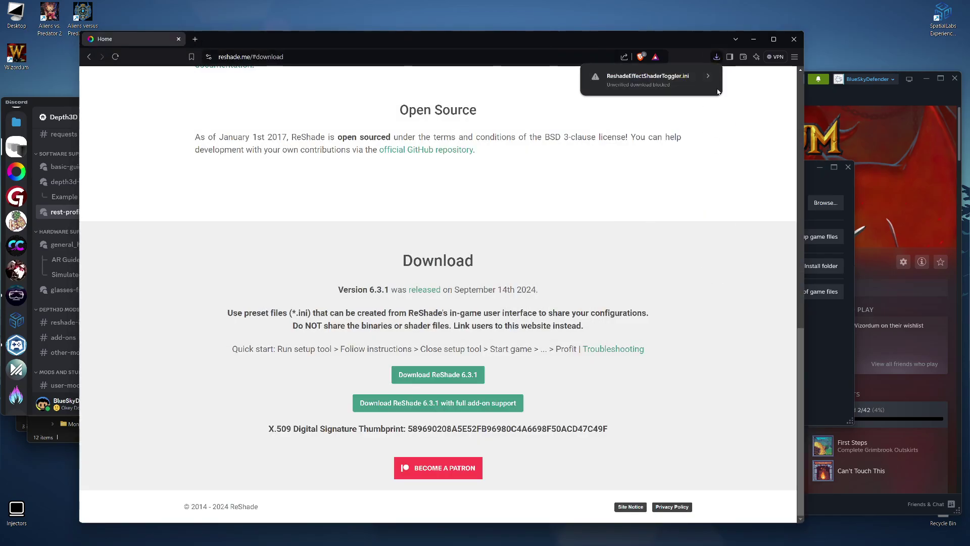
pyautogui.click(715, 57)
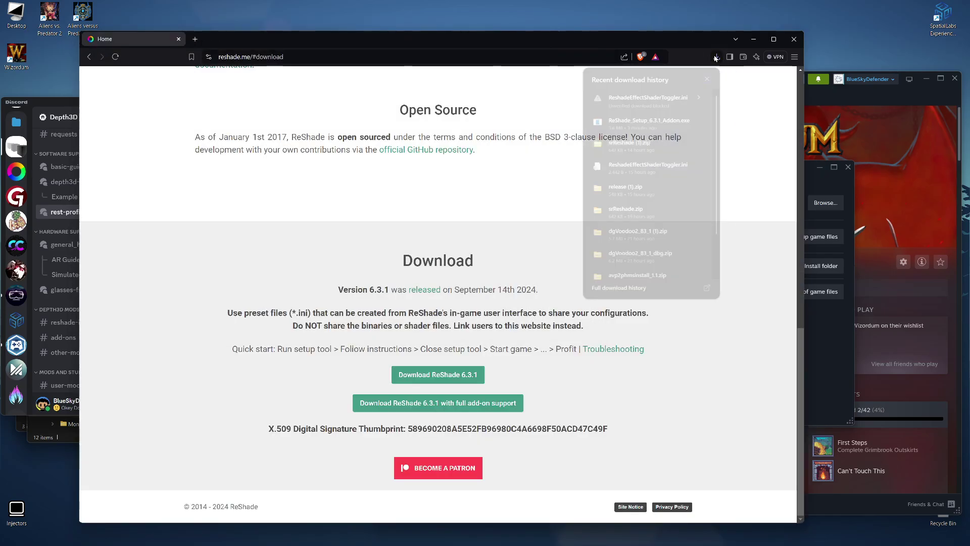
pyautogui.click(700, 97)
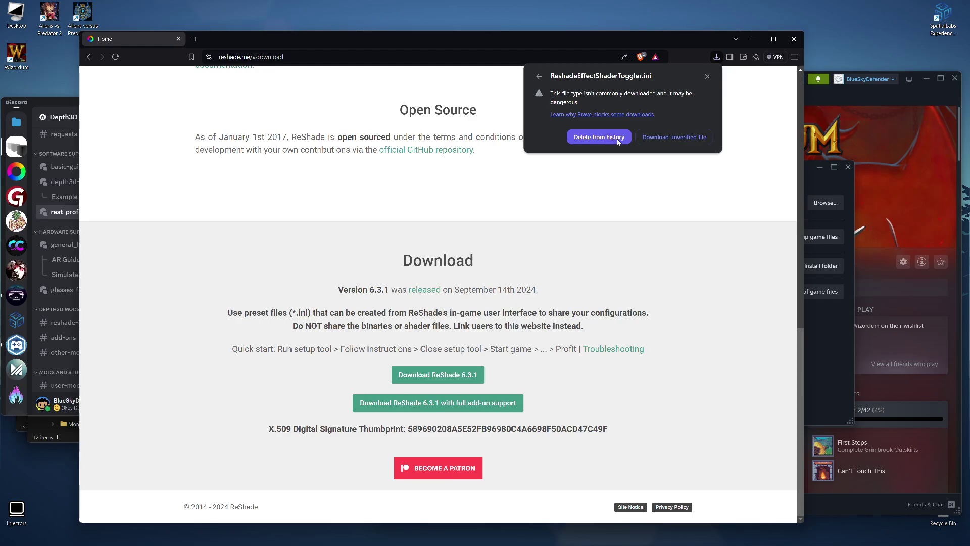
pyautogui.click(652, 140)
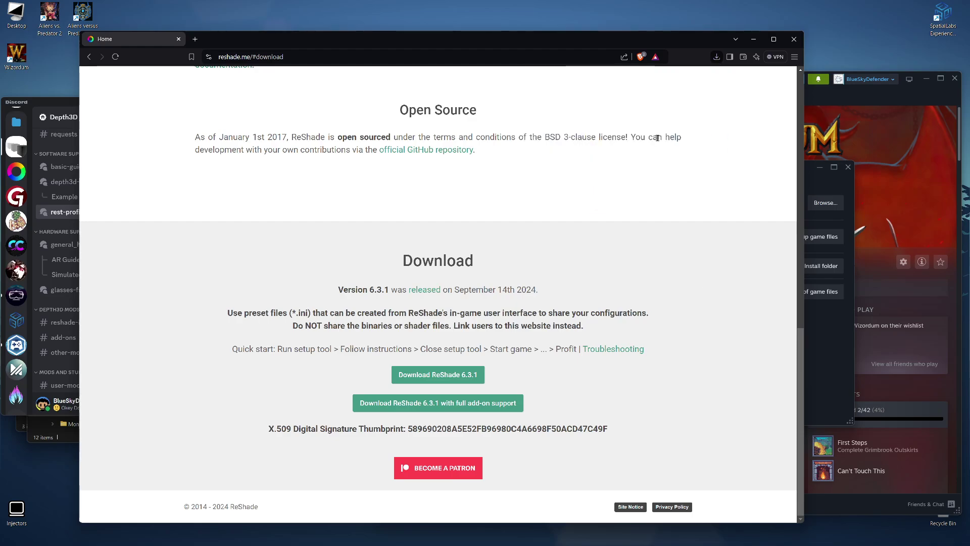
pyautogui.click(716, 56)
pyautogui.click(686, 95)
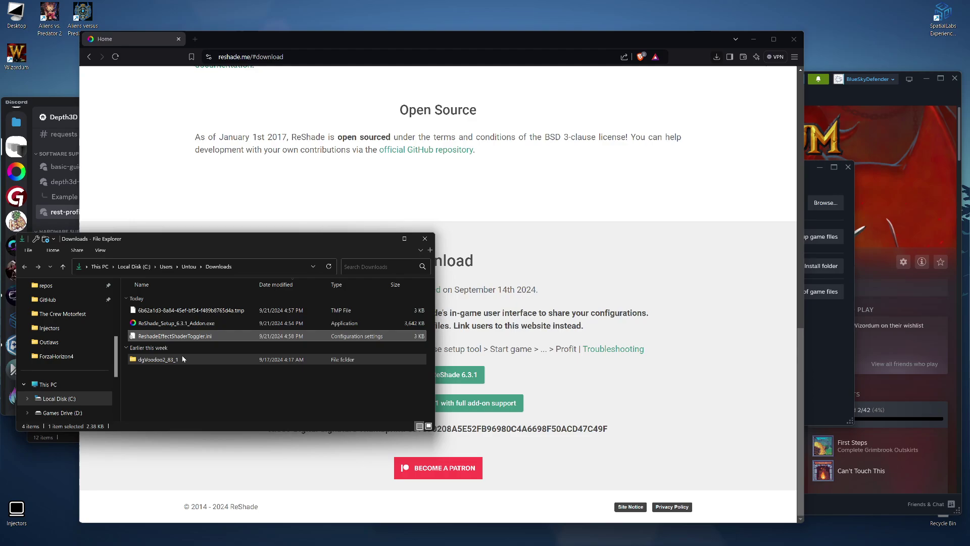
# Copy ReshadeEffectShaderToggler.ini from Downloads and paste it into the Wizordum game folder
pyautogui.rightClick(153, 335)
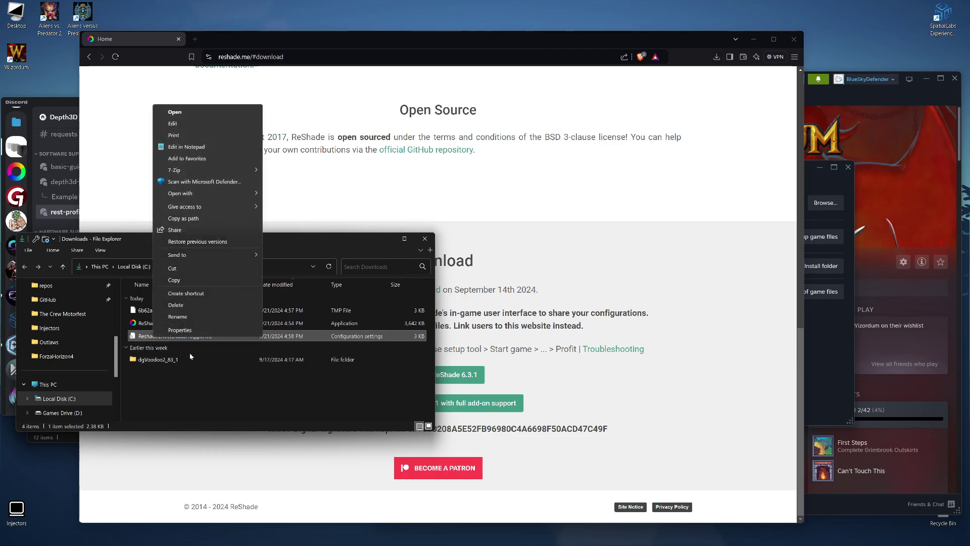
pyautogui.click(173, 280)
pyautogui.click(16, 147)
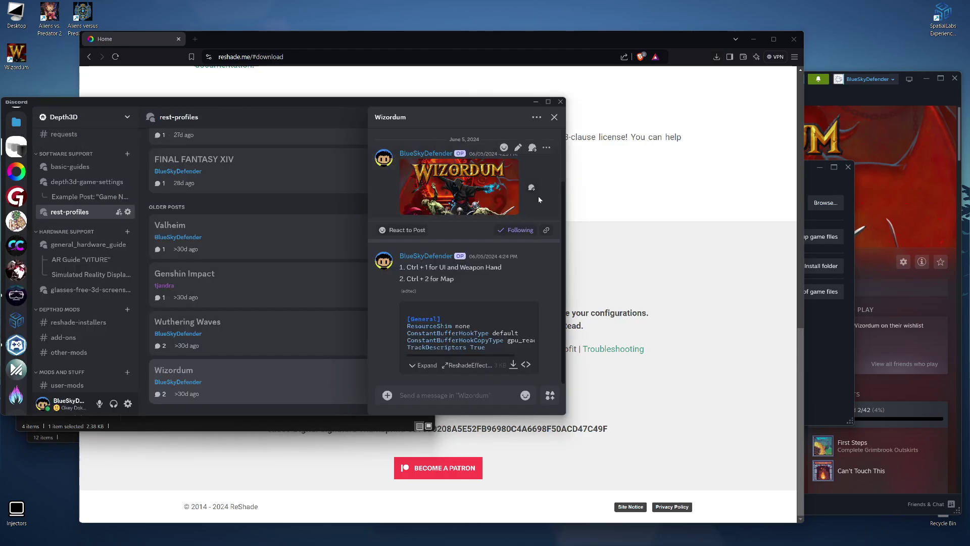
pyautogui.click(756, 44)
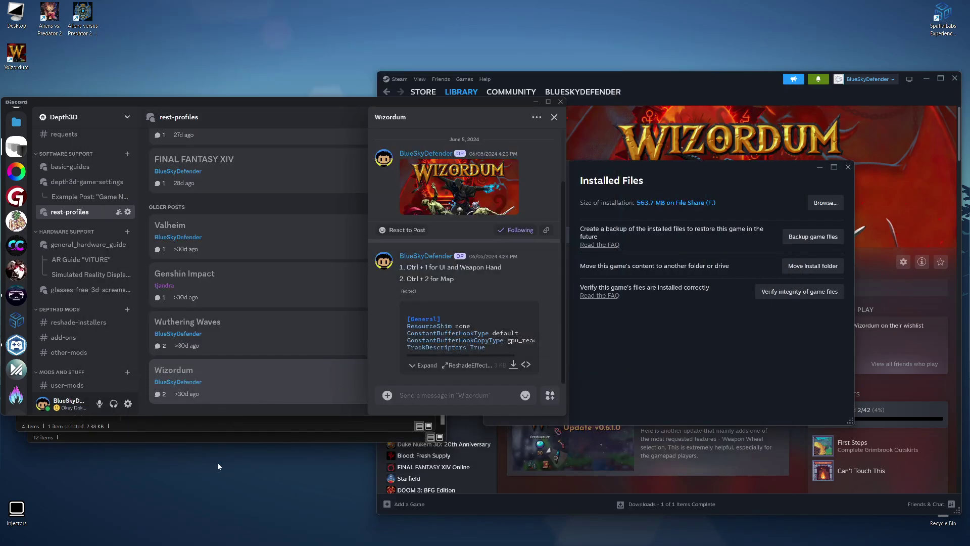
pyautogui.click(211, 430)
pyautogui.click(202, 437)
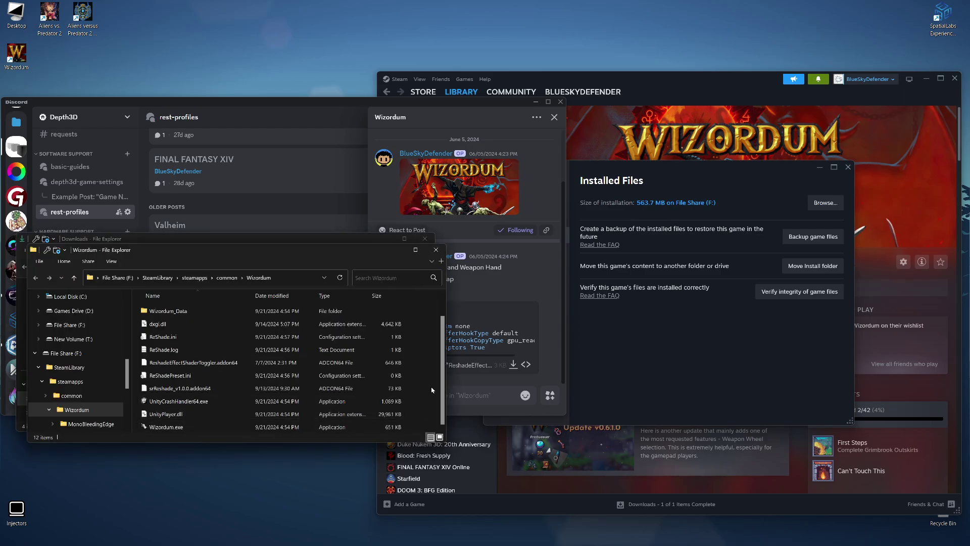
pyautogui.rightClick(428, 407)
pyautogui.click(441, 293)
# Close the Downloads window, minimise Discord, and reposition the Wizordum folder and Installed Files windows
pyautogui.moveTo(239, 249); pyautogui.dragTo(229, 29)
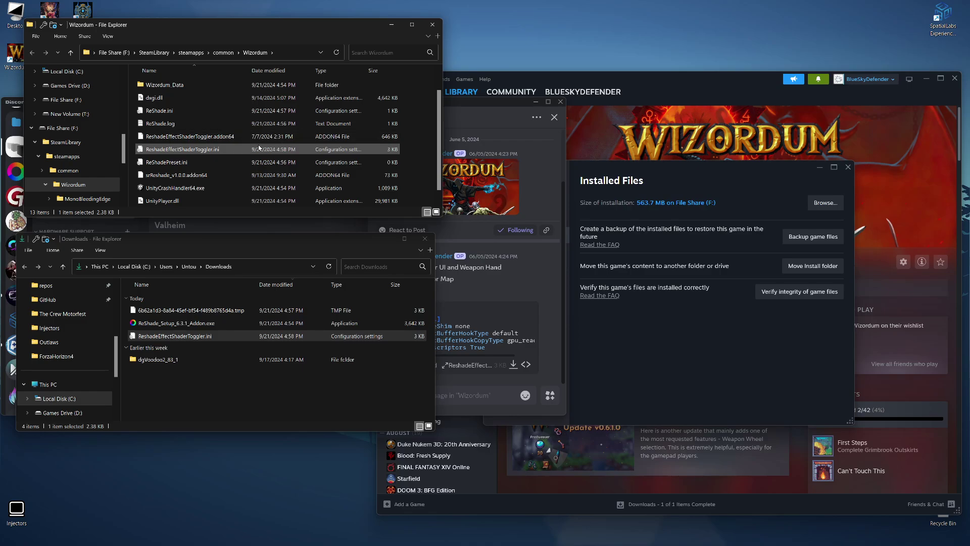
pyautogui.click(411, 240)
pyautogui.click(427, 238)
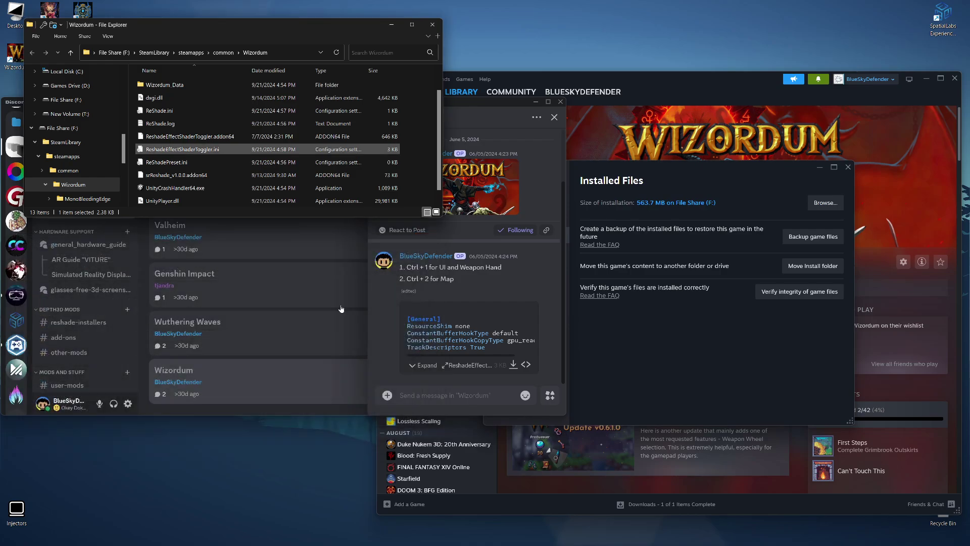
pyautogui.click(225, 410)
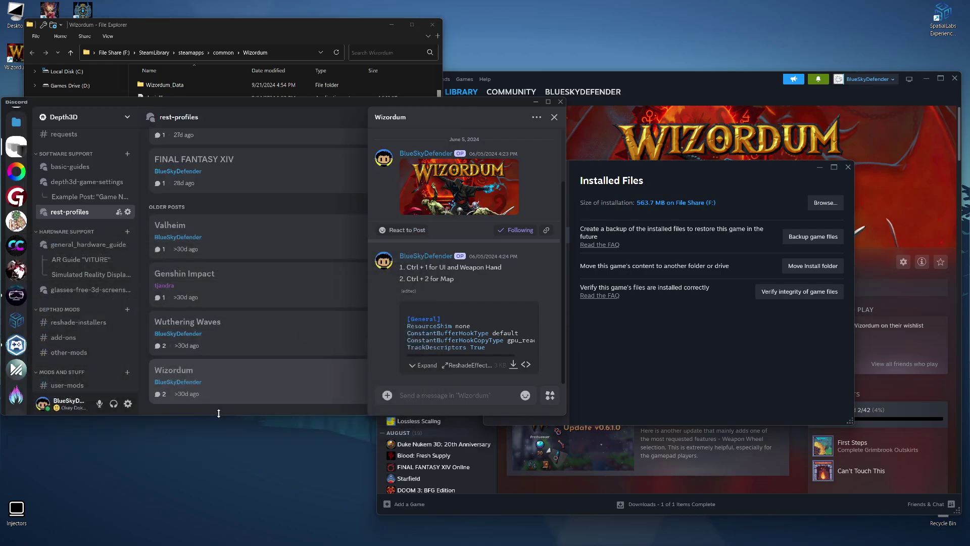
pyautogui.click(536, 102)
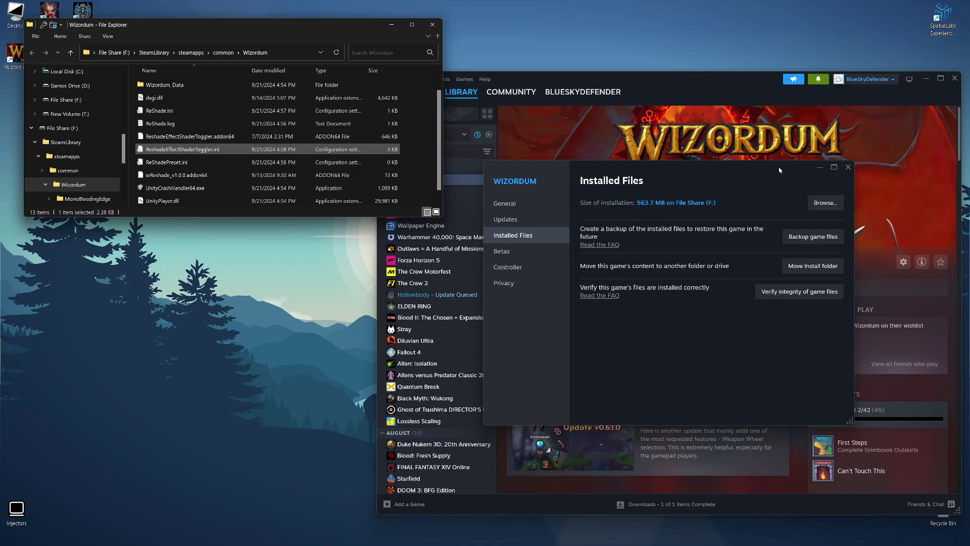
pyautogui.moveTo(804, 169); pyautogui.dragTo(368, 255)
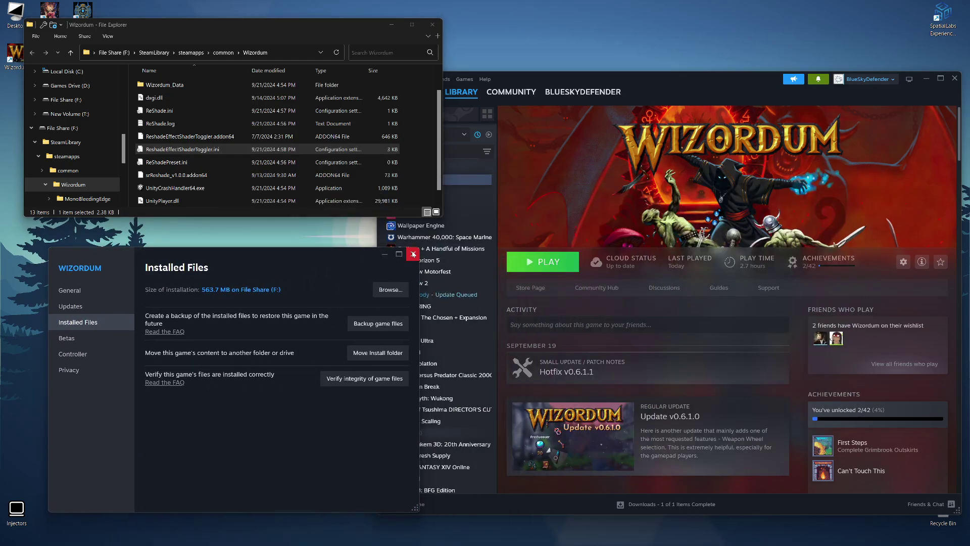
# Close the Installed Files dialog and open Windows Display settings with monitor 2 selected
pyautogui.click(414, 254)
pyautogui.rightClick(520, 27)
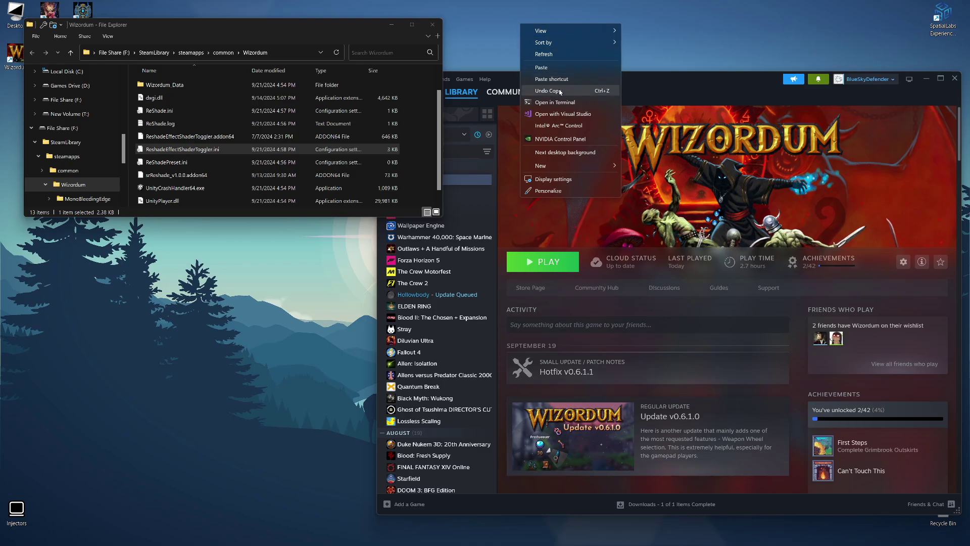
pyautogui.click(555, 180)
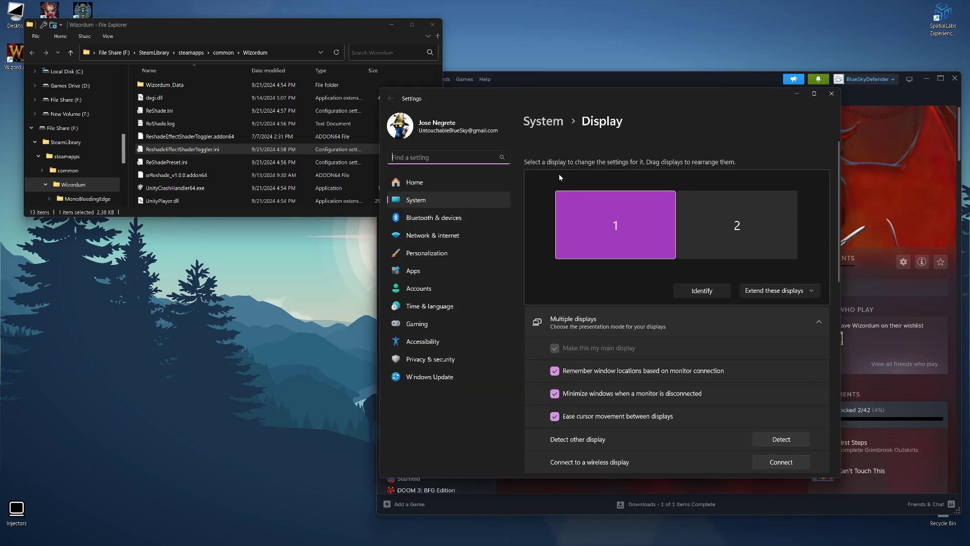
pyautogui.scroll(-5, 725, 315)
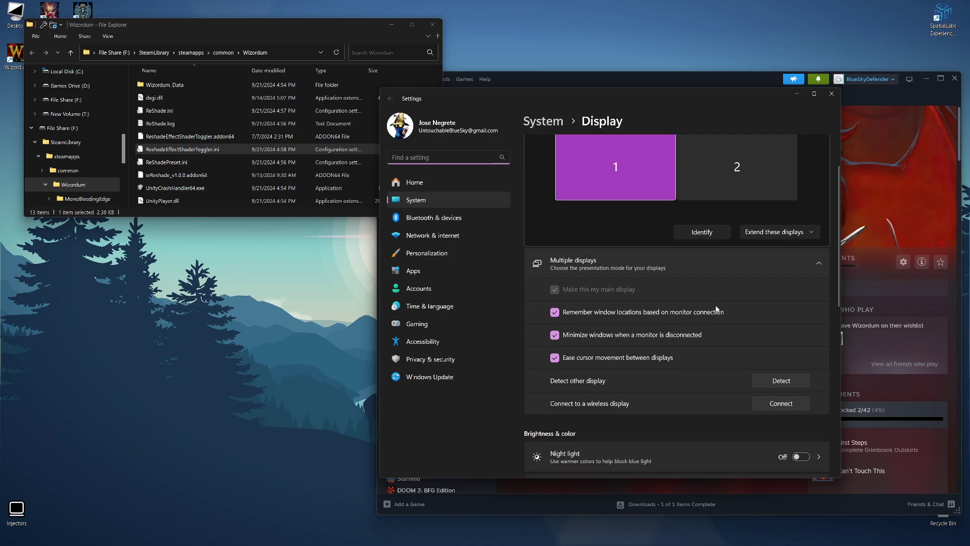
pyautogui.scroll(5, 725, 315)
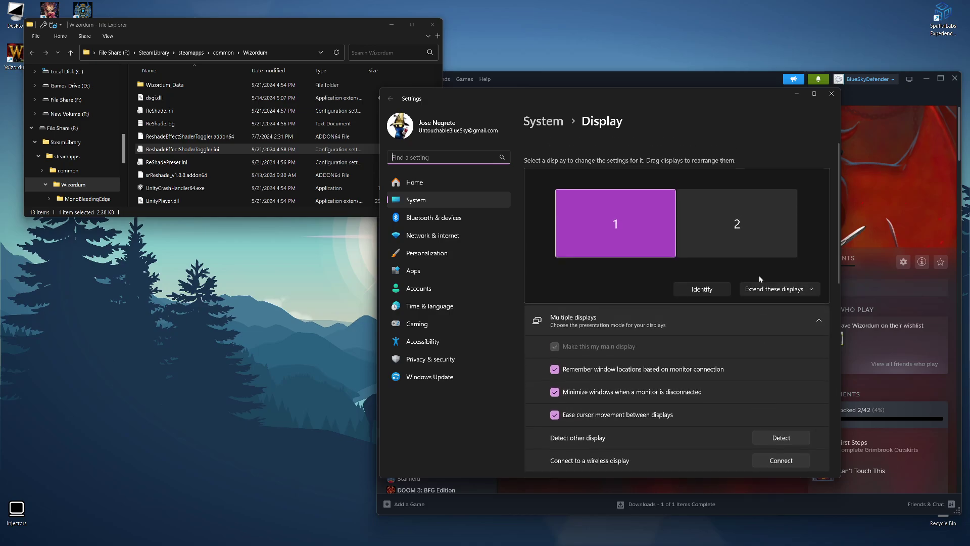
pyautogui.click(741, 241)
pyautogui.scroll(-5, 741, 241)
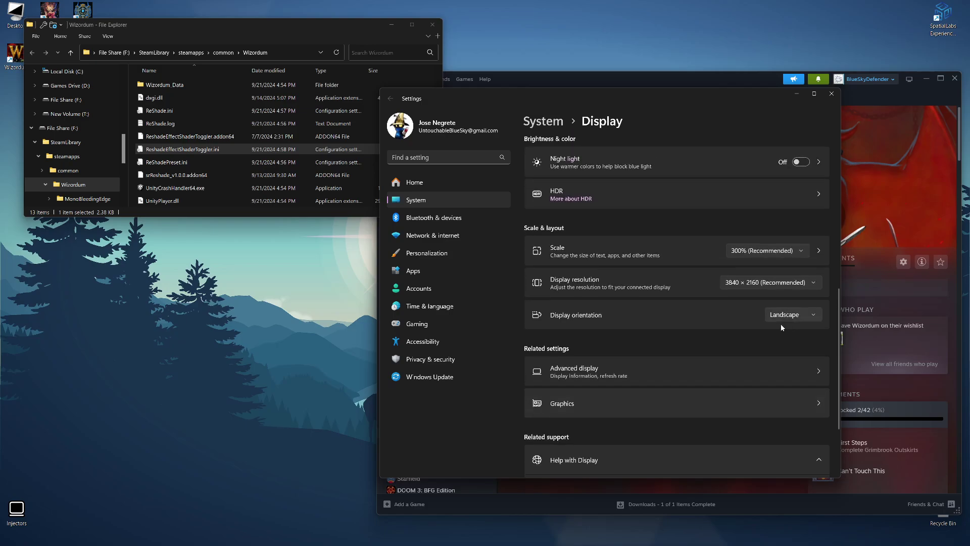
pyautogui.scroll(5, 735, 254)
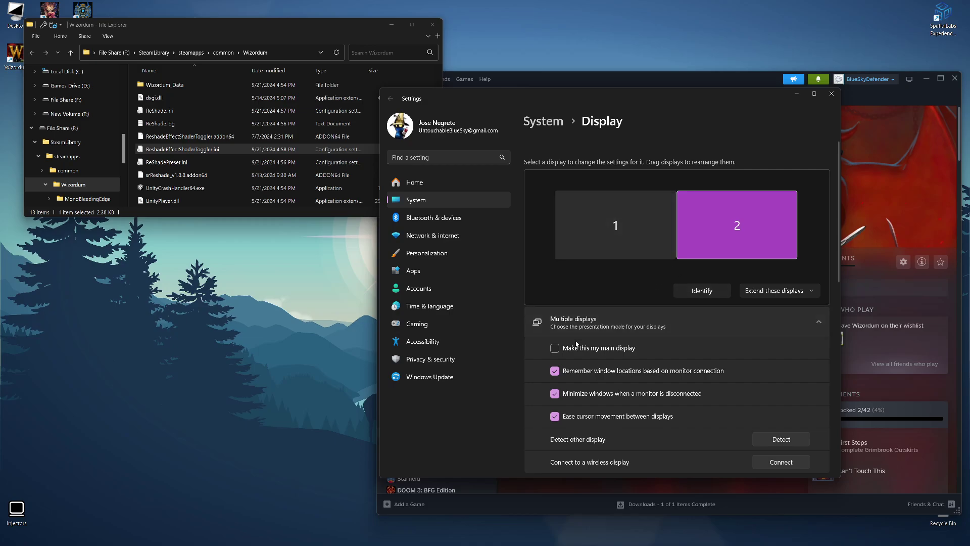
# Select display 2 and tick 'Make this my main display'
pyautogui.click(713, 223)
pyautogui.click(554, 348)
pyautogui.scroll(-6, 692, 377)
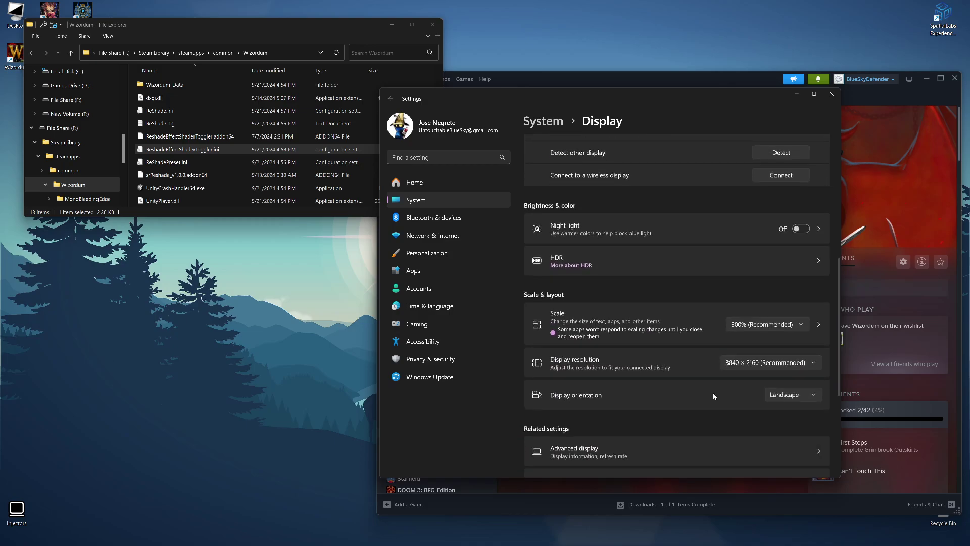
pyautogui.scroll(-1, 740, 385)
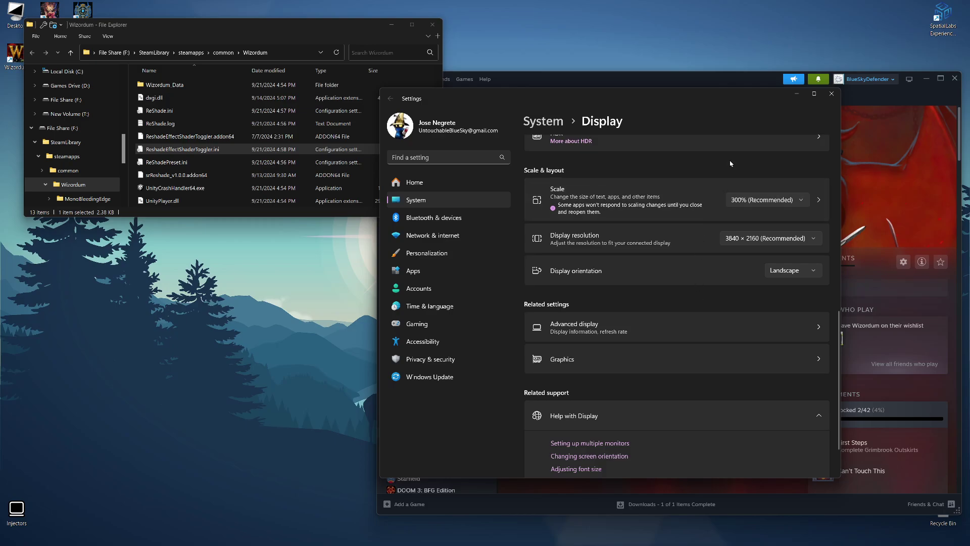
pyautogui.scroll(8, 702, 303)
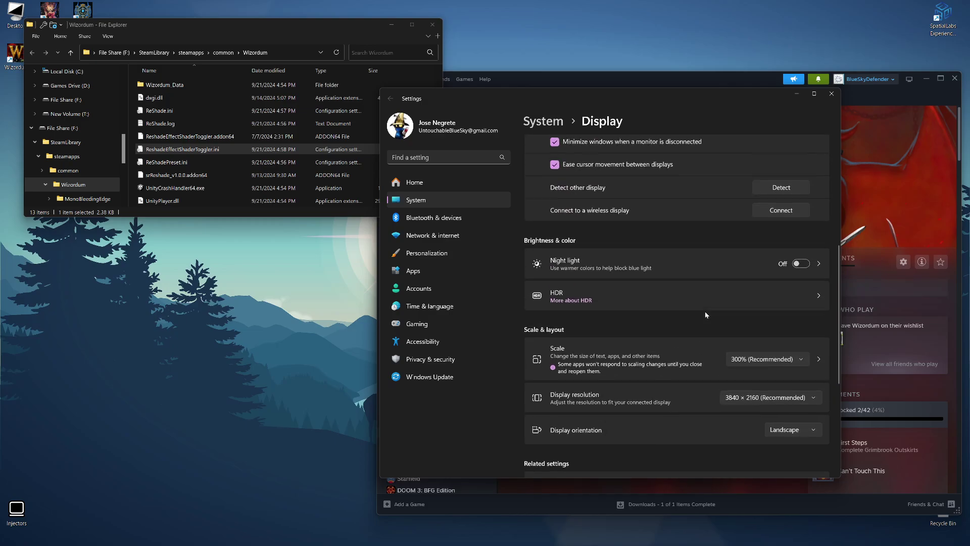
pyautogui.scroll(-4, 717, 308)
pyautogui.scroll(5, 735, 316)
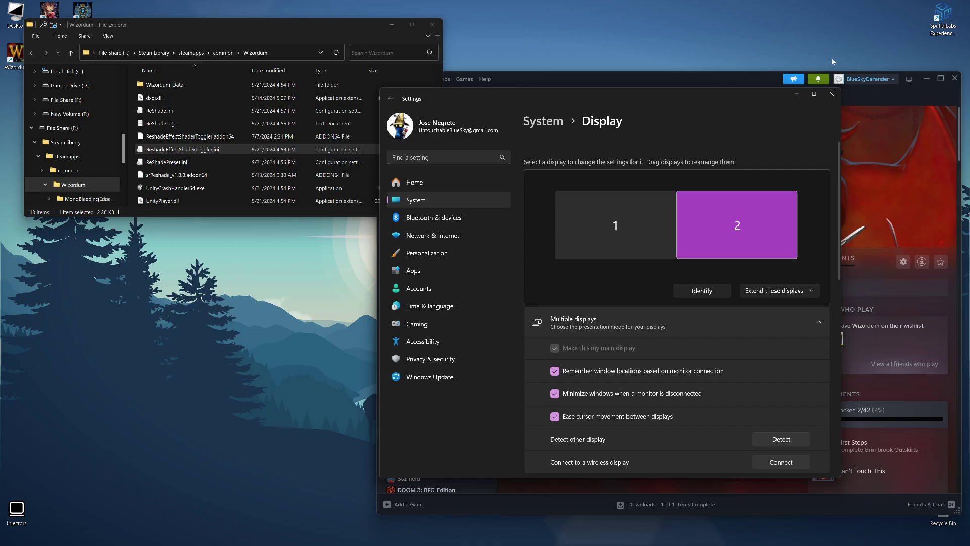
# Minimise Settings and the Wizordum folder, and move Steam toward the screen centre
pyautogui.click(796, 94)
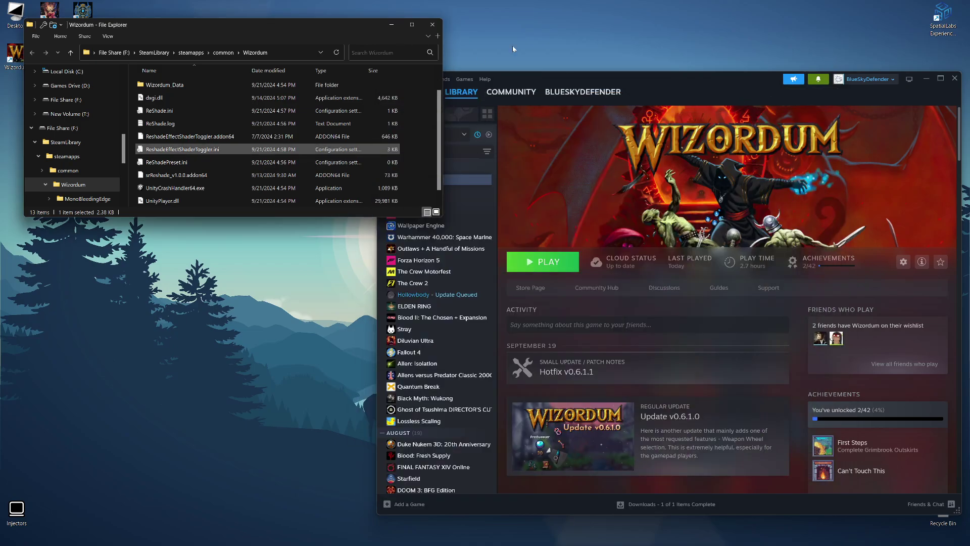
pyautogui.click(391, 24)
pyautogui.moveTo(677, 82); pyautogui.dragTo(468, 62)
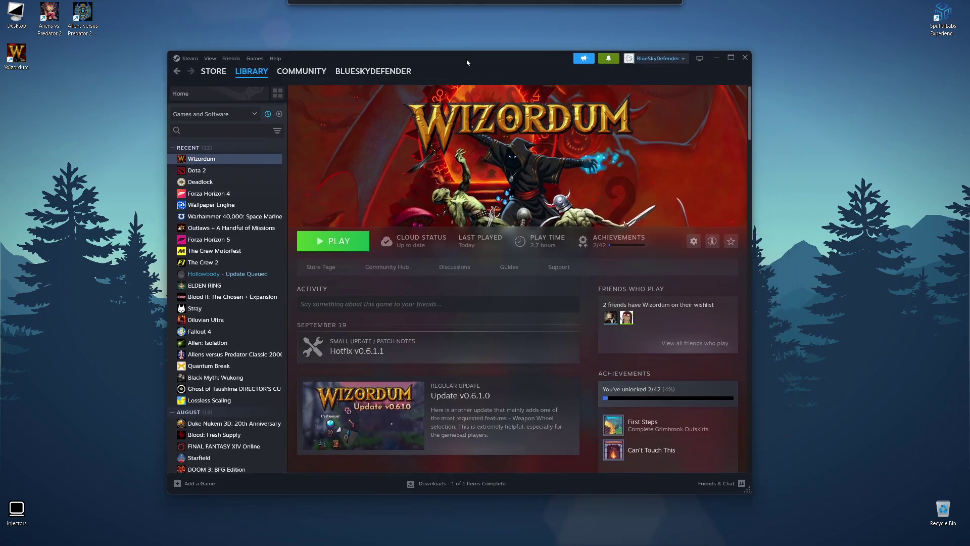